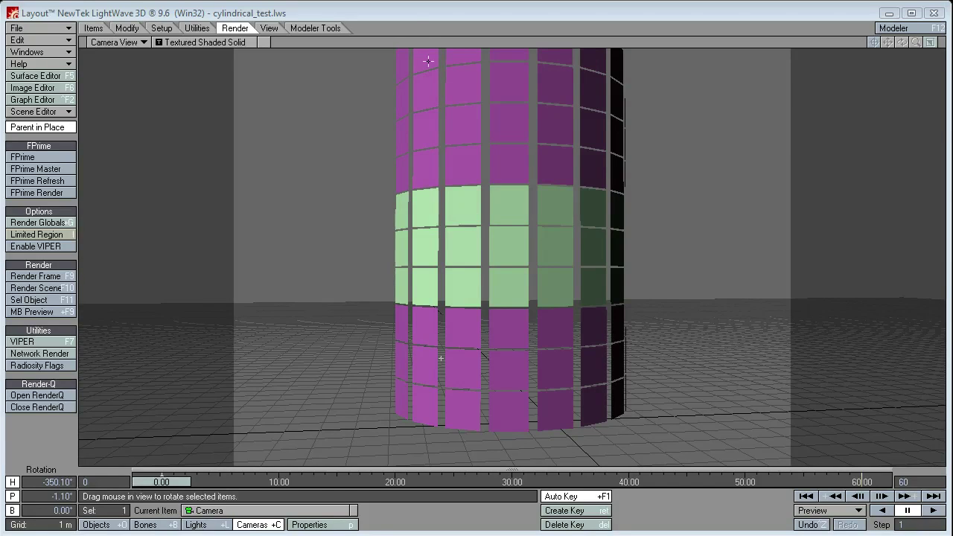
Bring up the Surface Editor for building_cylindrical, showing its Default and Default2 surfaces.
key(F5)
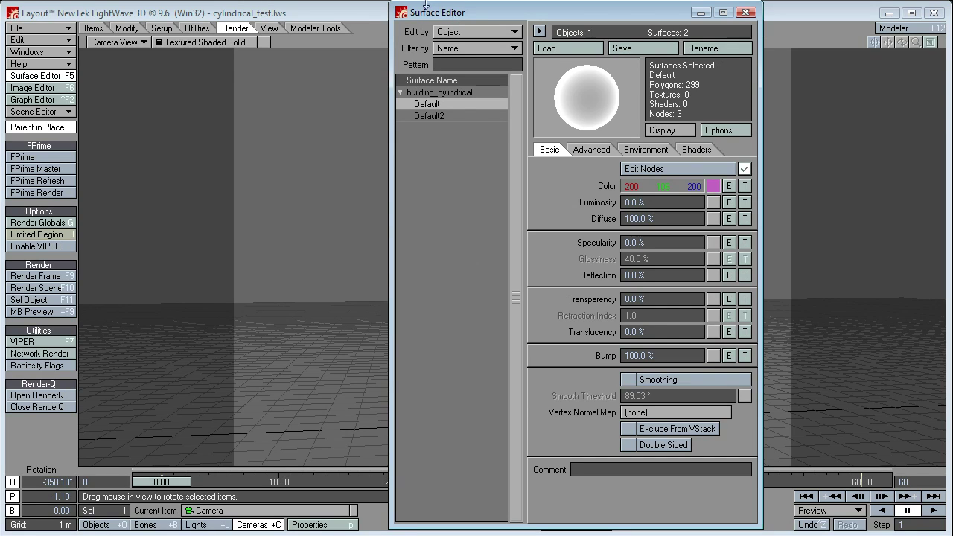
drag(435, 19, 428, 19)
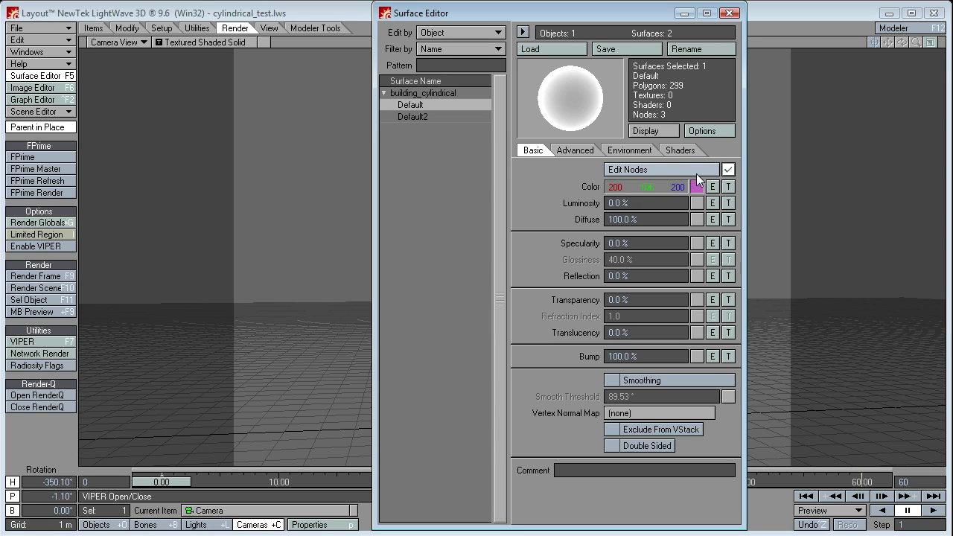
Open the Default surface's node graph, read the vRoom style directory path, and return to Interior settings.
click(633, 168)
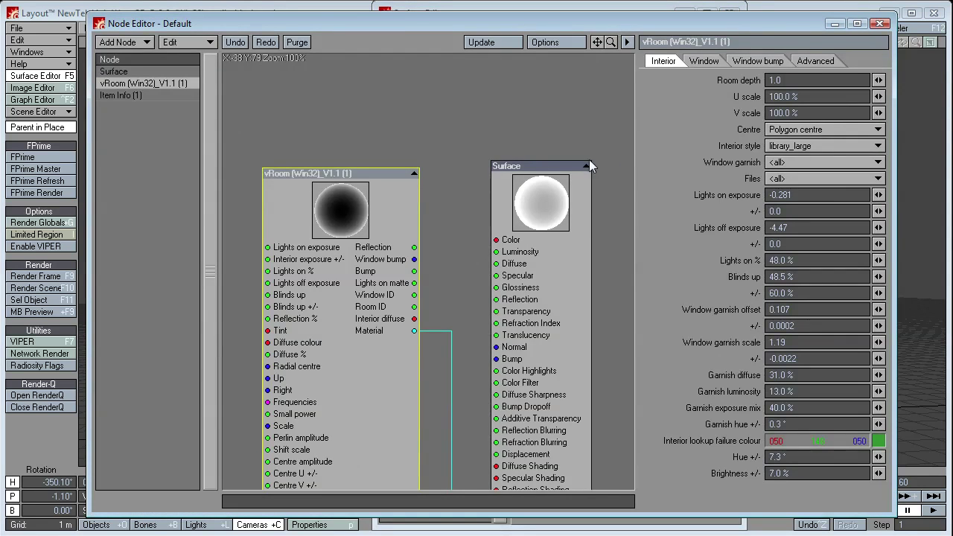
drag(403, 21, 449, 37)
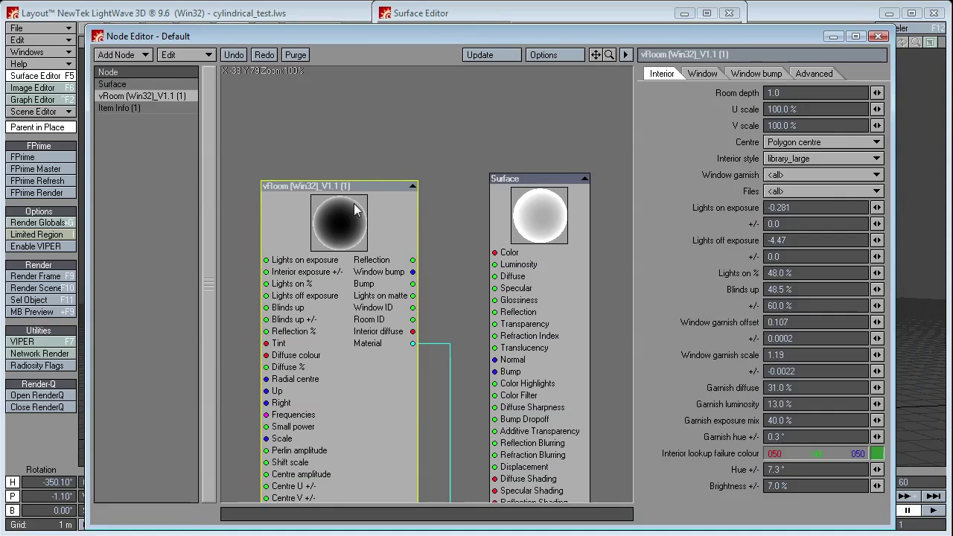
click(814, 73)
drag(659, 33, 668, 33)
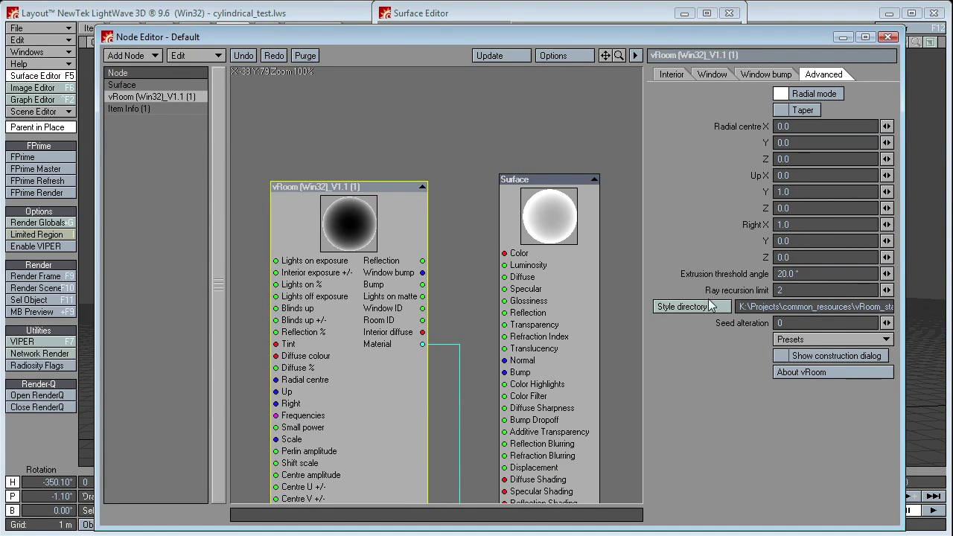
mouse_move(764, 304)
mouse_down()
mouse_move(907, 304)
mouse_move(750, 306)
mouse_up()
click(862, 307)
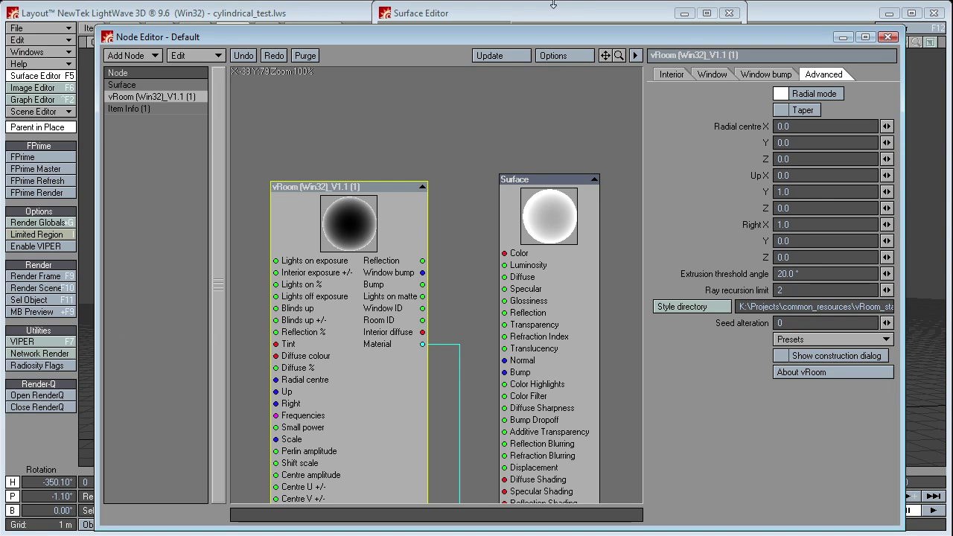
drag(609, 57, 624, 83)
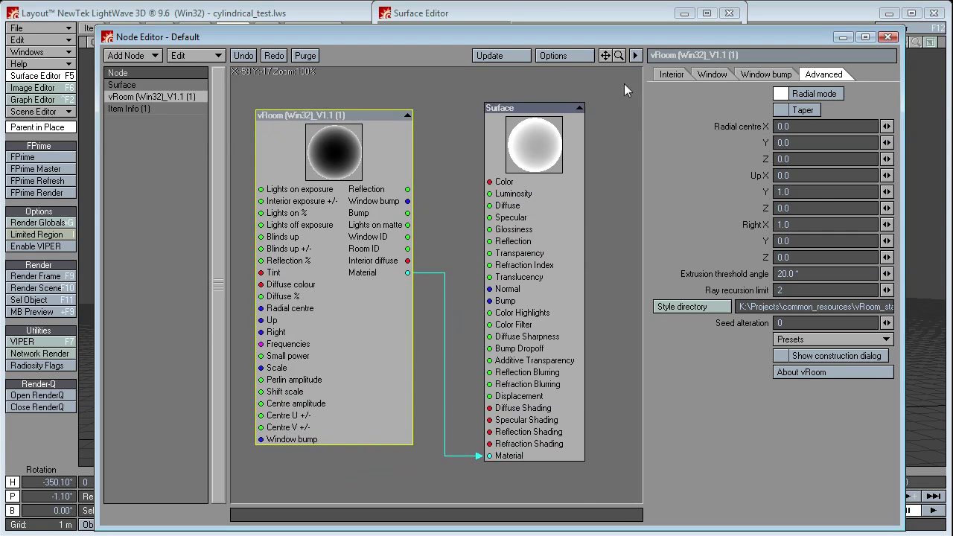
click(669, 76)
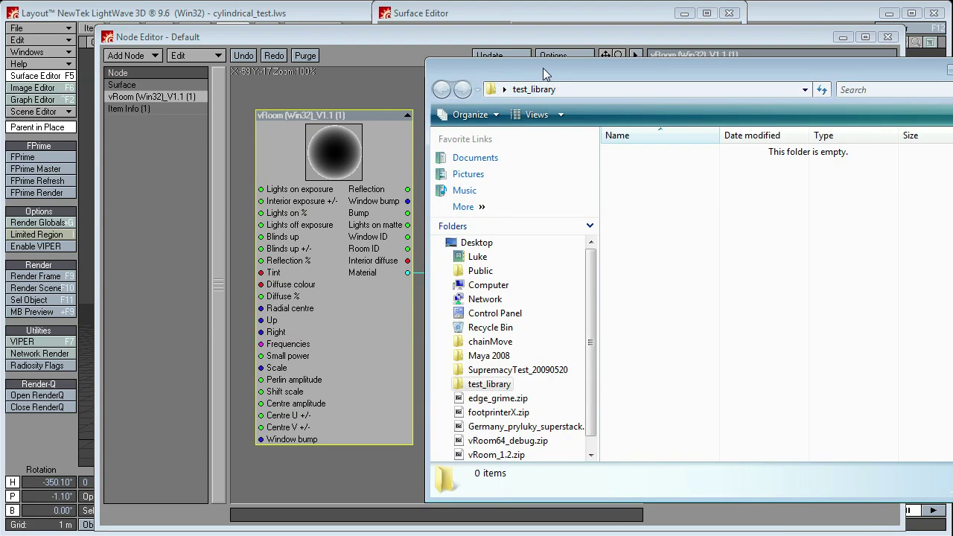
drag(543, 67, 242, 66)
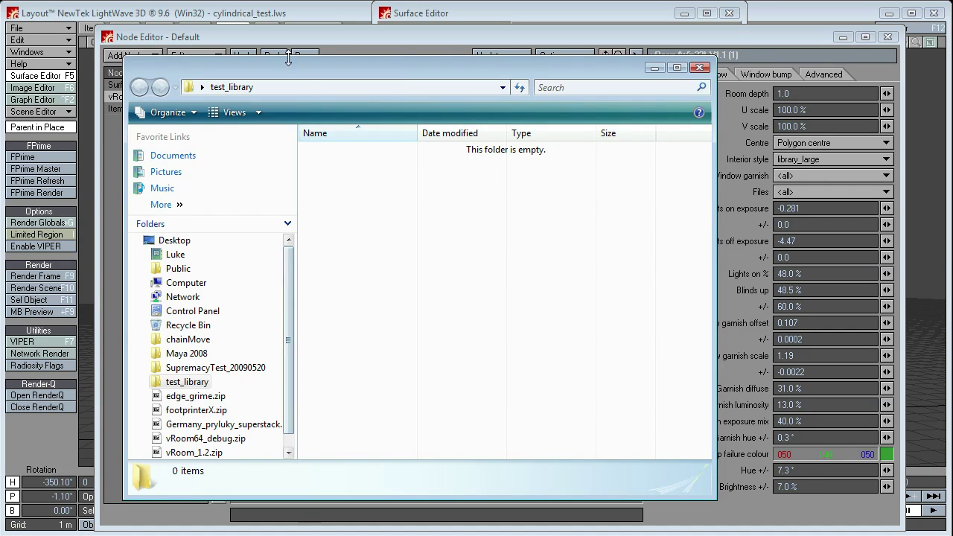
drag(298, 67, 287, 74)
drag(375, 225, 496, 321)
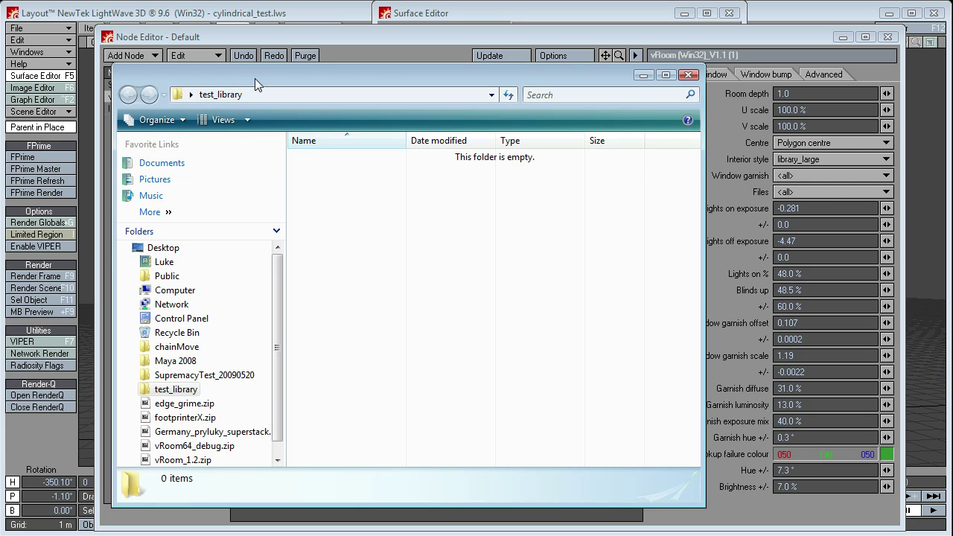
drag(492, 317, 401, 201)
Set the vRoom style directory to the Desktop test_library folder.
key(Escape)
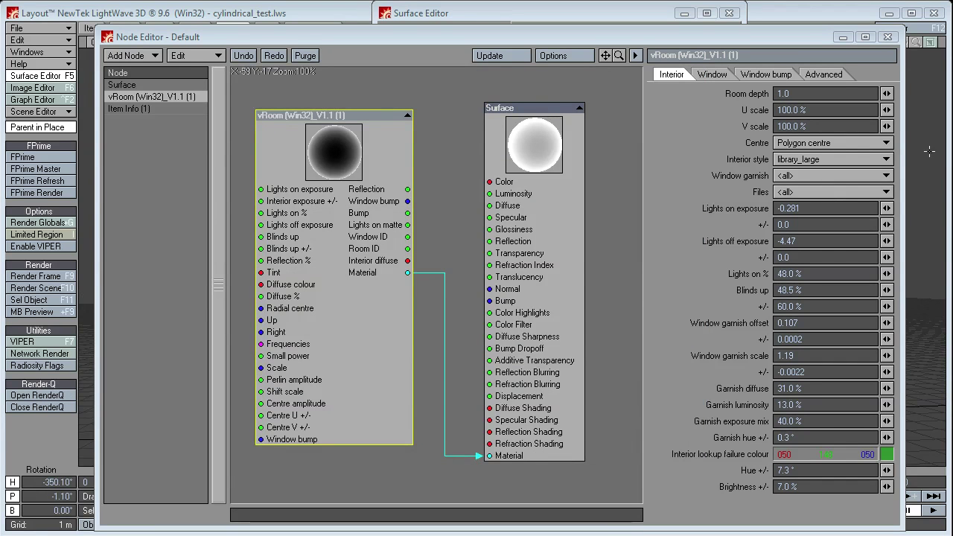
click(826, 74)
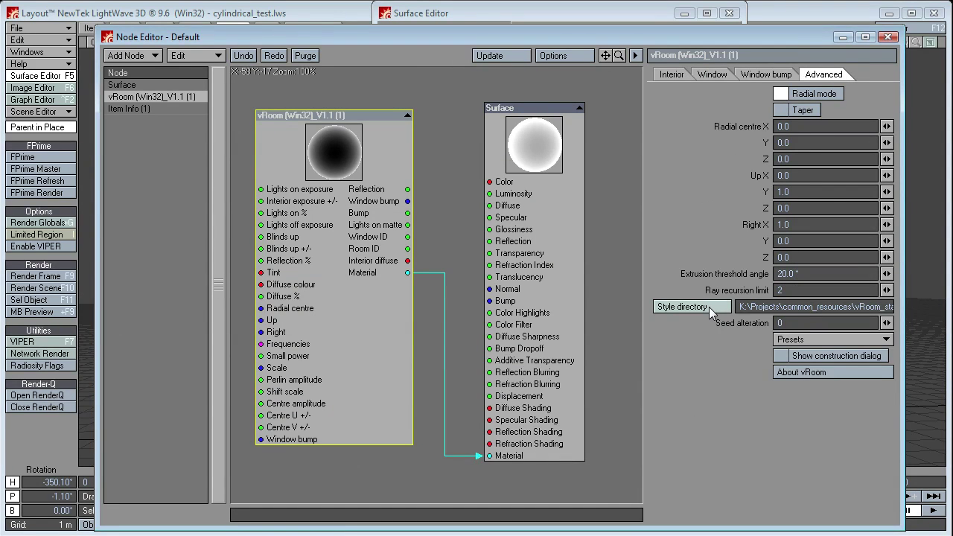
click(683, 307)
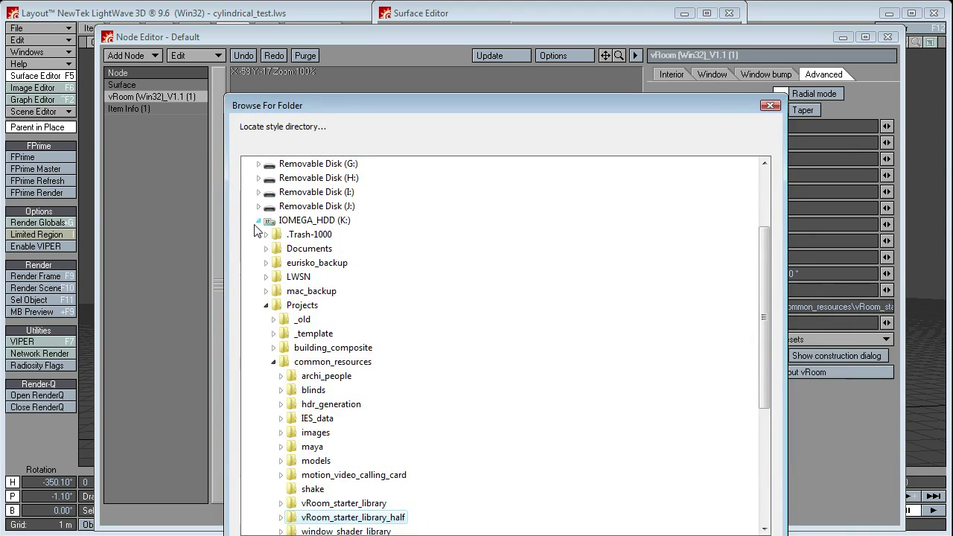
click(258, 221)
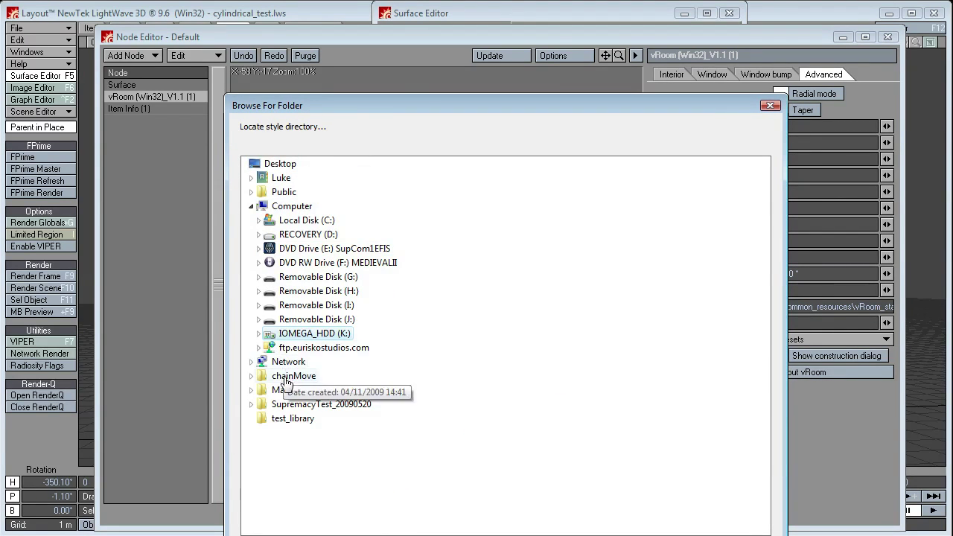
click(292, 419)
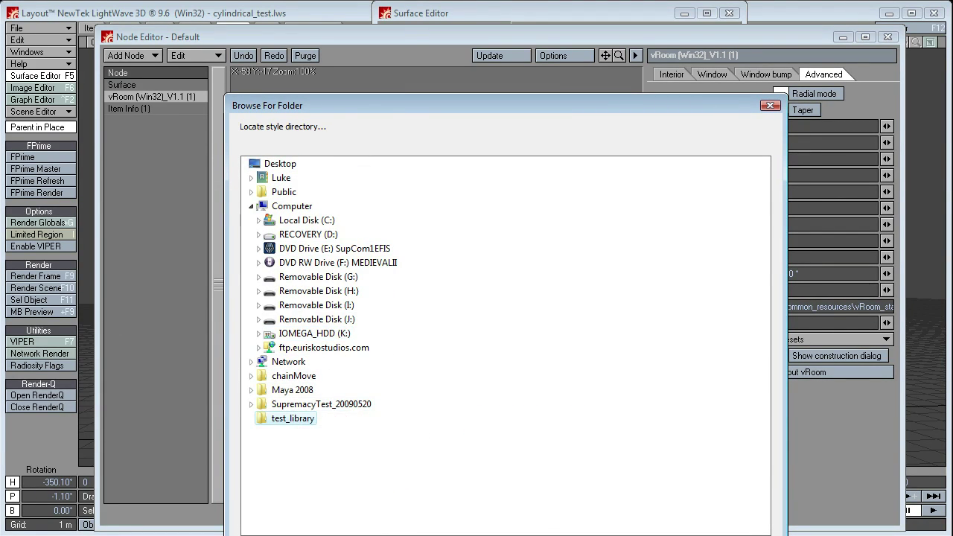
key(Return)
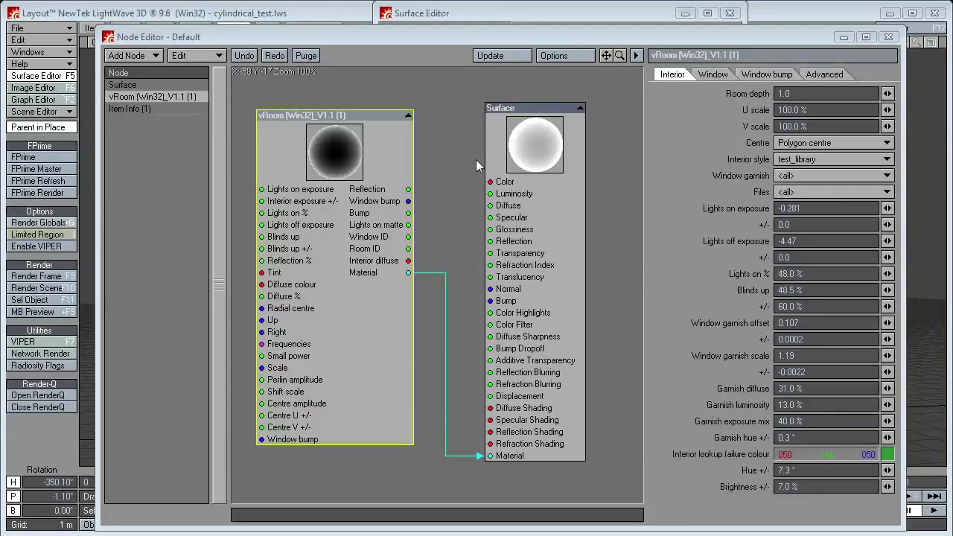
Choose test_library as the interior style and verify the new directory path.
click(794, 158)
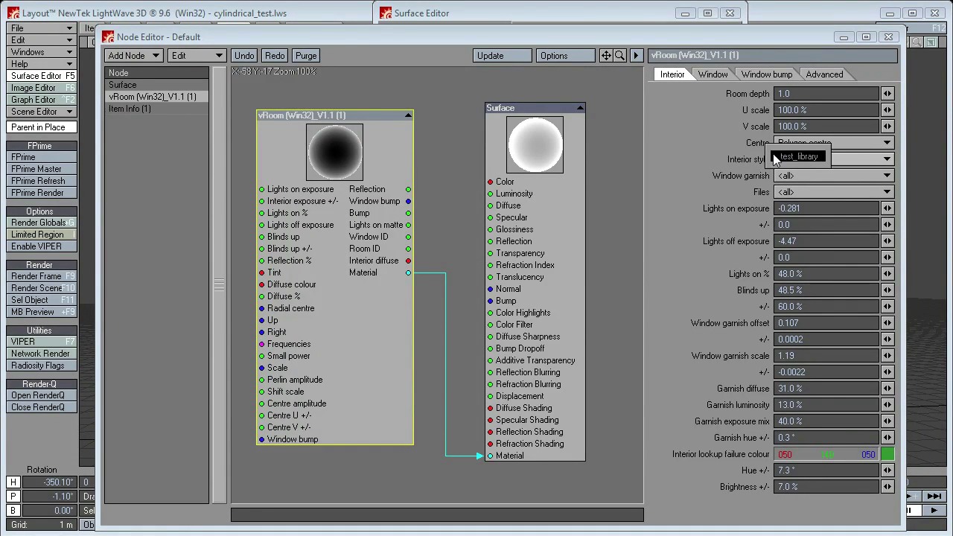
click(766, 161)
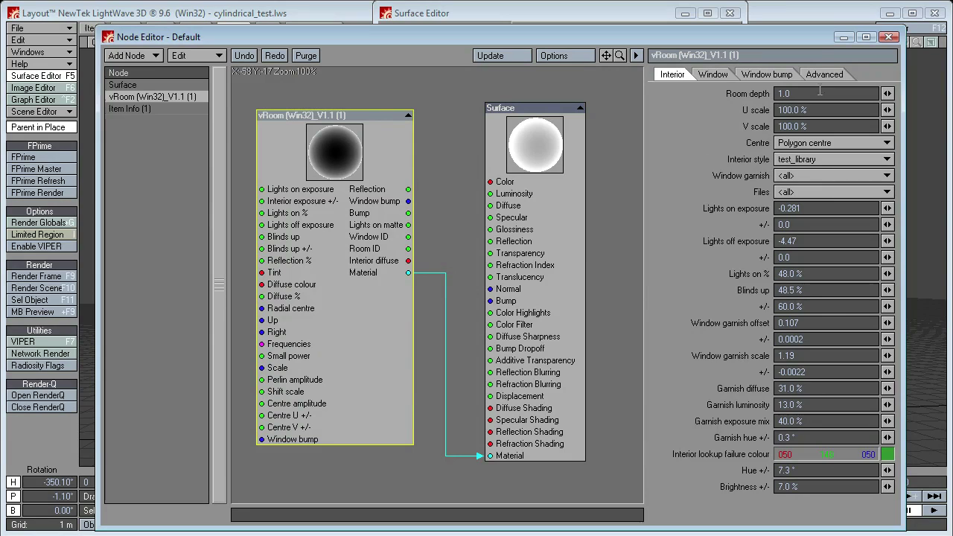
click(819, 75)
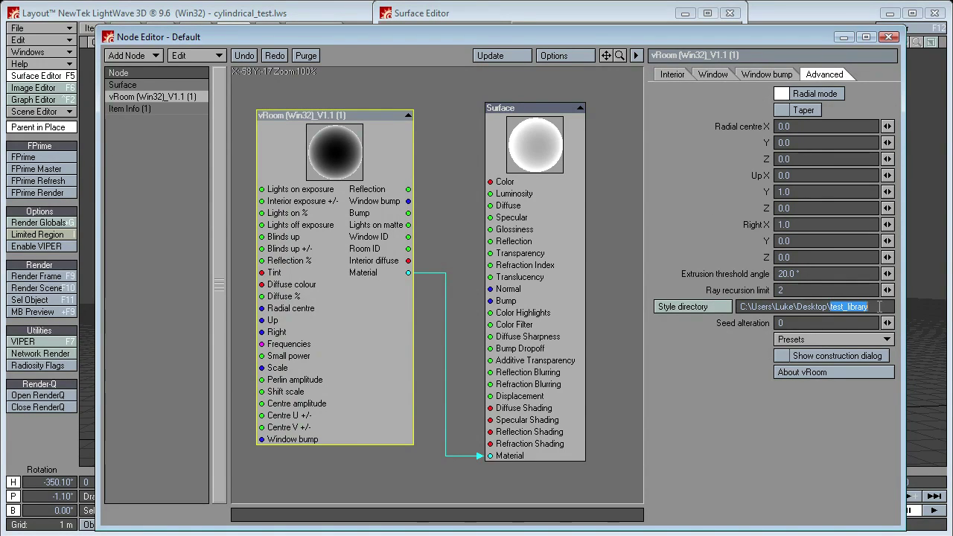
click(673, 74)
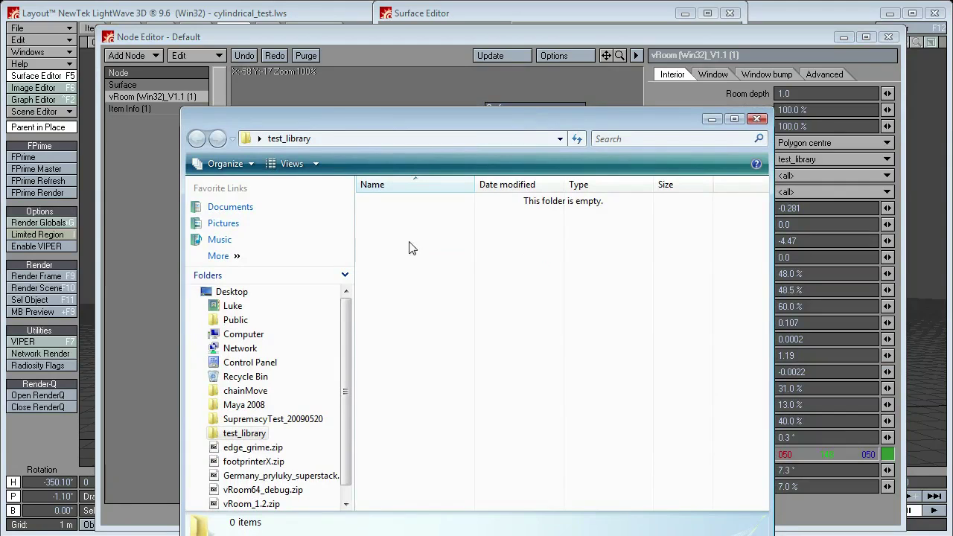
Start an F9 test render of the cylinder scene and abort it around 12%.
drag(537, 362, 493, 305)
drag(425, 145, 466, 534)
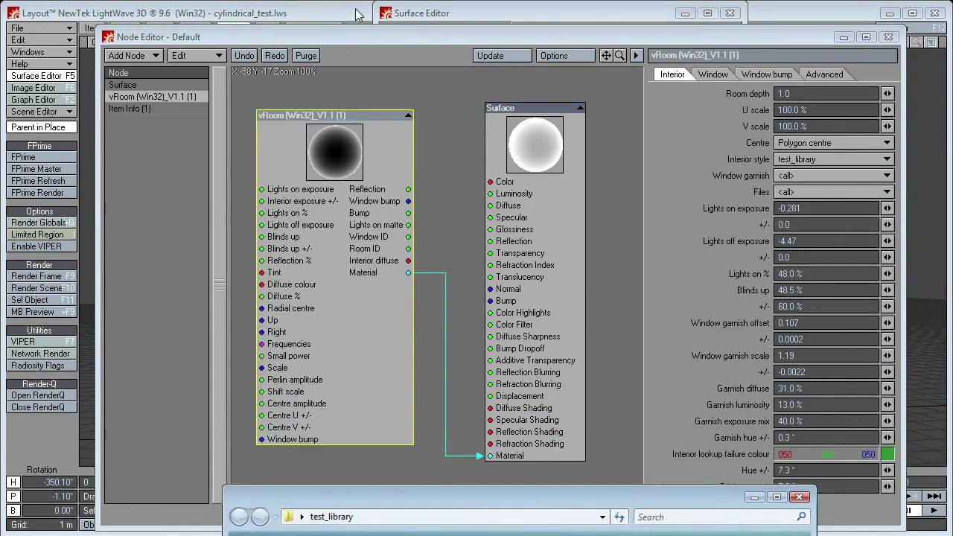
click(357, 15)
key(F9)
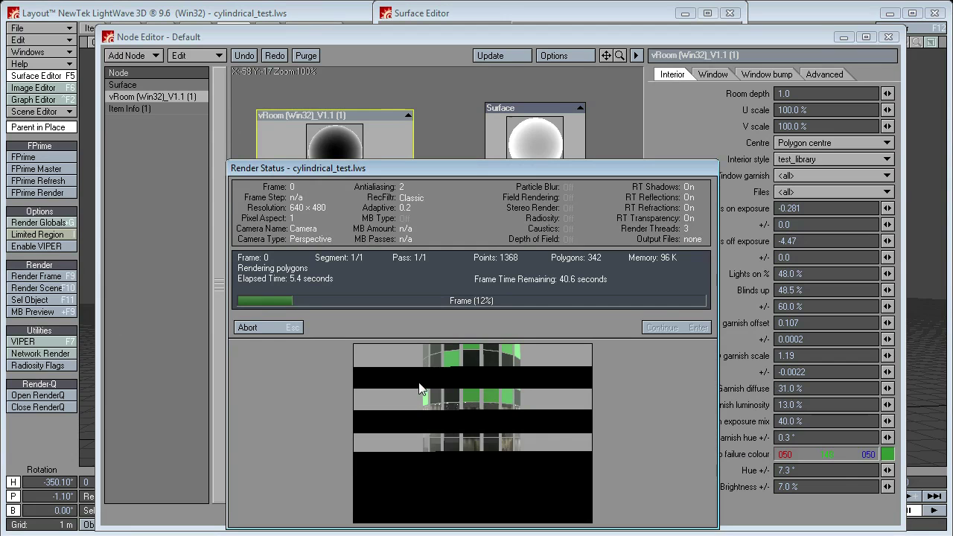
click(298, 325)
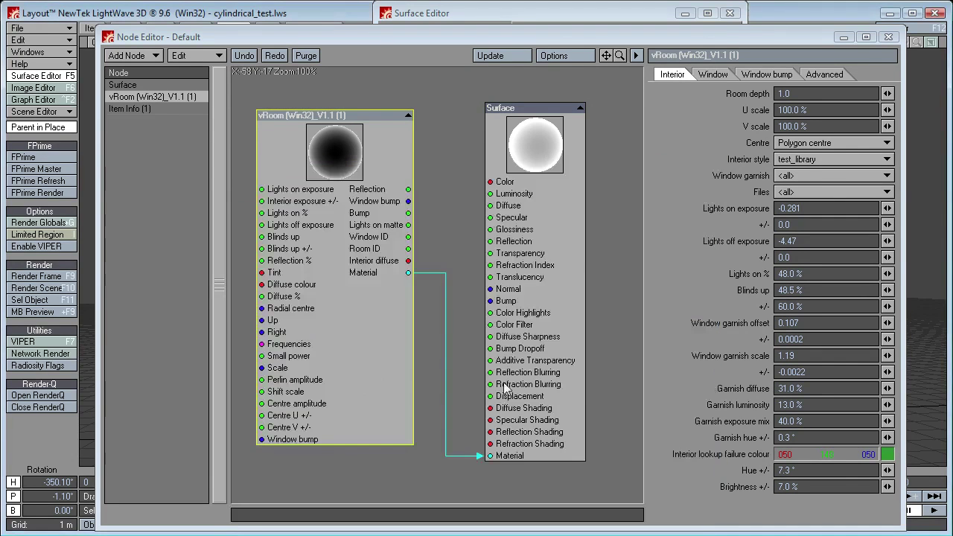
Select the Default2 surface, preview the cylinder building in FPrime, then close the preview.
drag(193, 37, 306, 404)
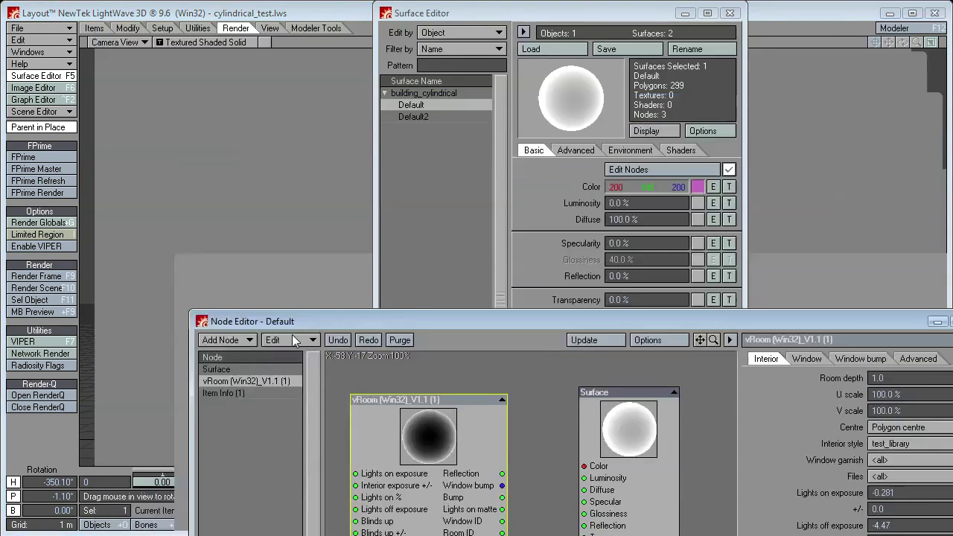
click(414, 116)
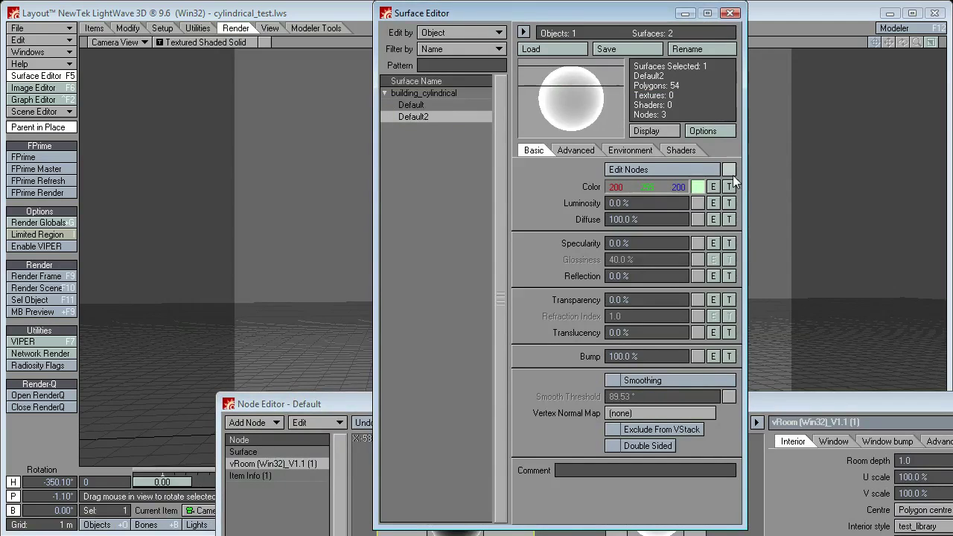
drag(785, 396, 455, 58)
click(30, 157)
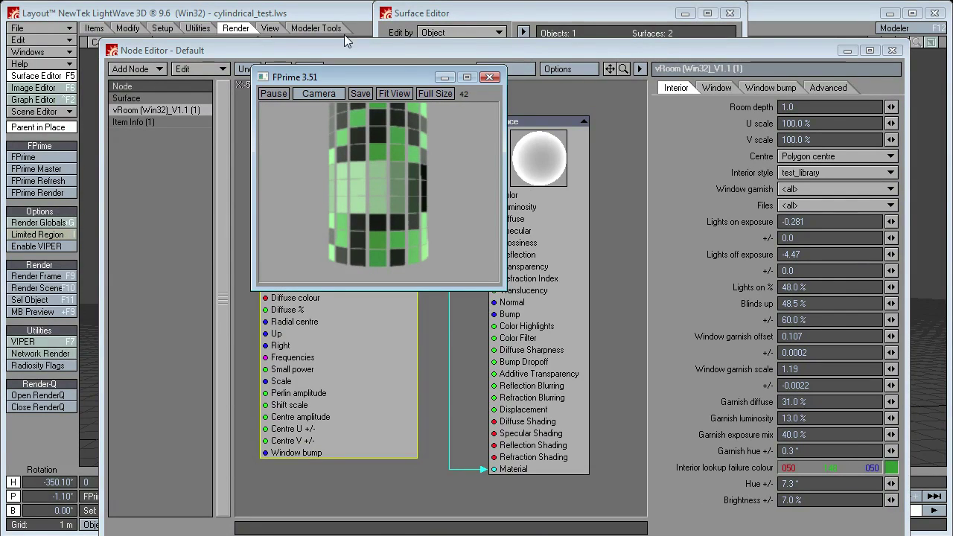
drag(406, 76, 402, 156)
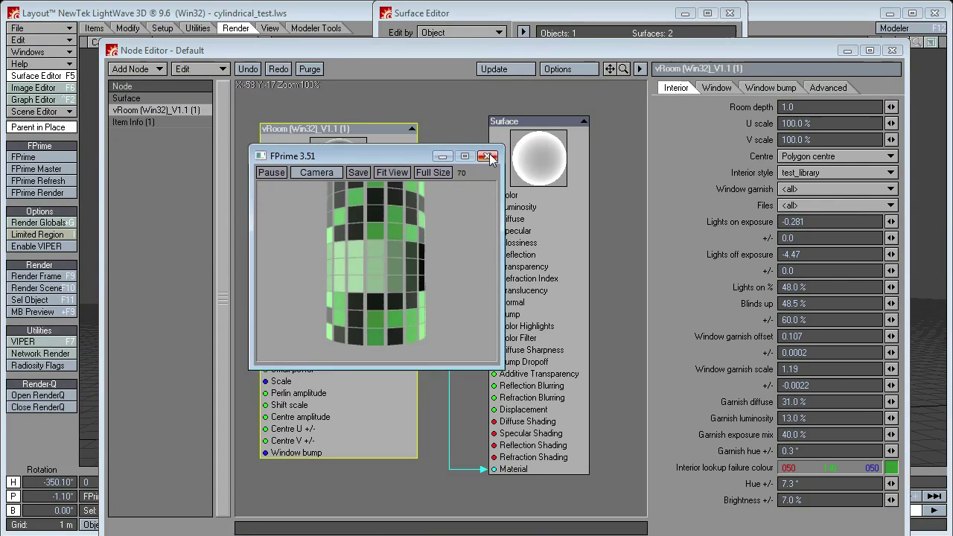
click(486, 156)
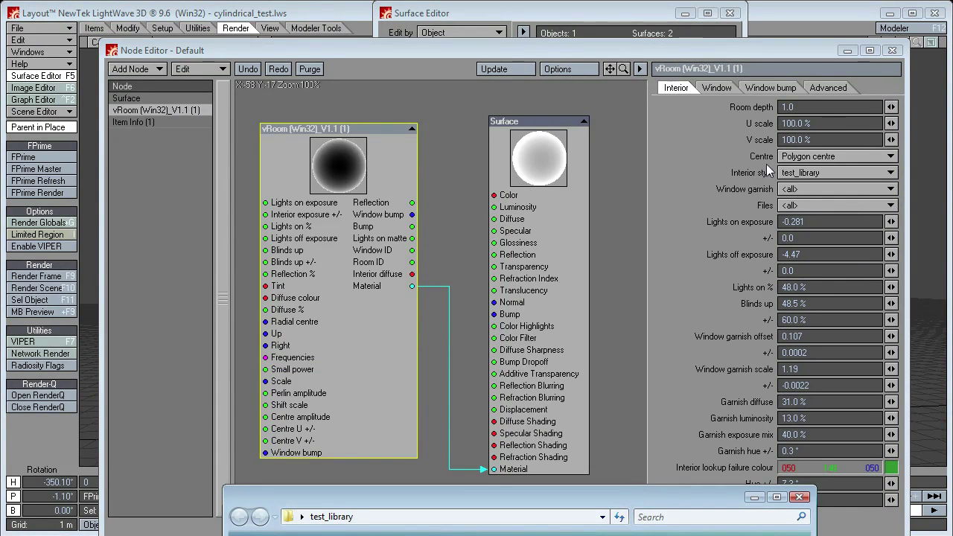
Select and copy the vRoom style directory path from the Advanced settings.
click(818, 89)
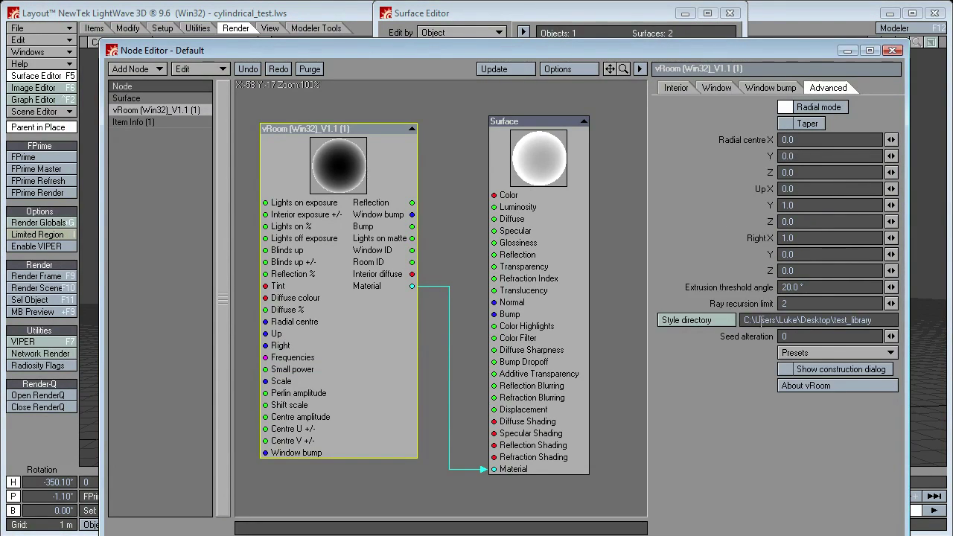
drag(761, 320, 872, 320)
click(877, 320)
double_click(877, 320)
In the Explorer test_library window, create a new folder named style_1.
key(alt+Tab)
drag(656, 498, 612, 122)
drag(718, 411, 653, 484)
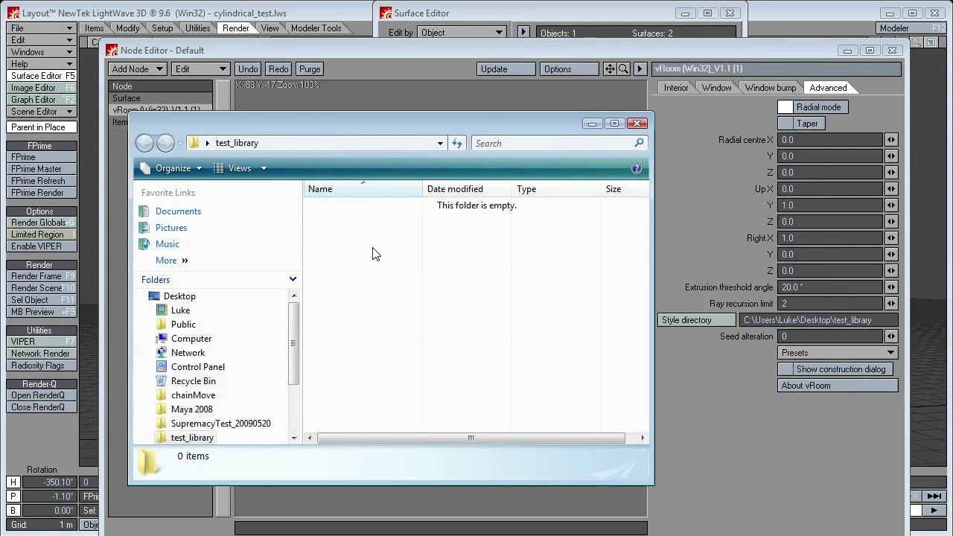
drag(362, 229, 409, 355)
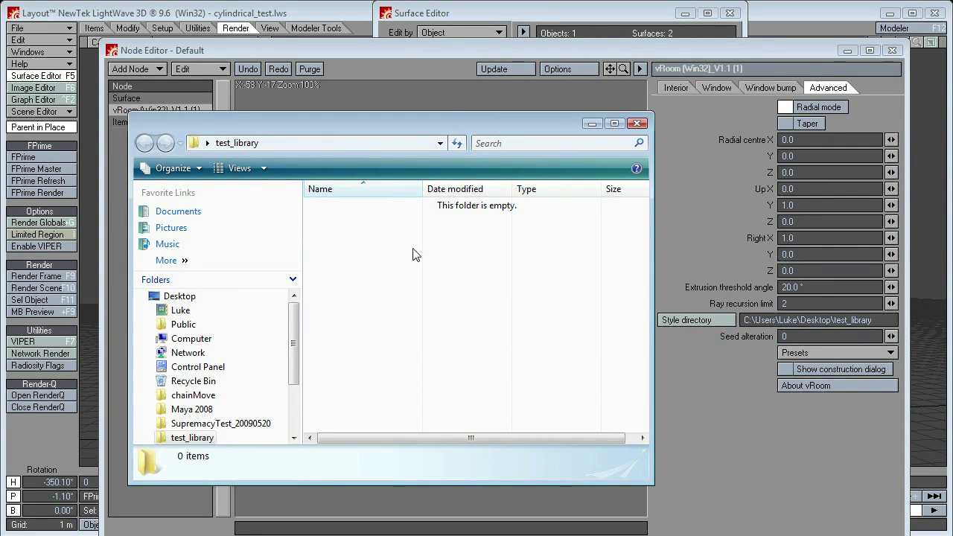
drag(450, 122, 417, 104)
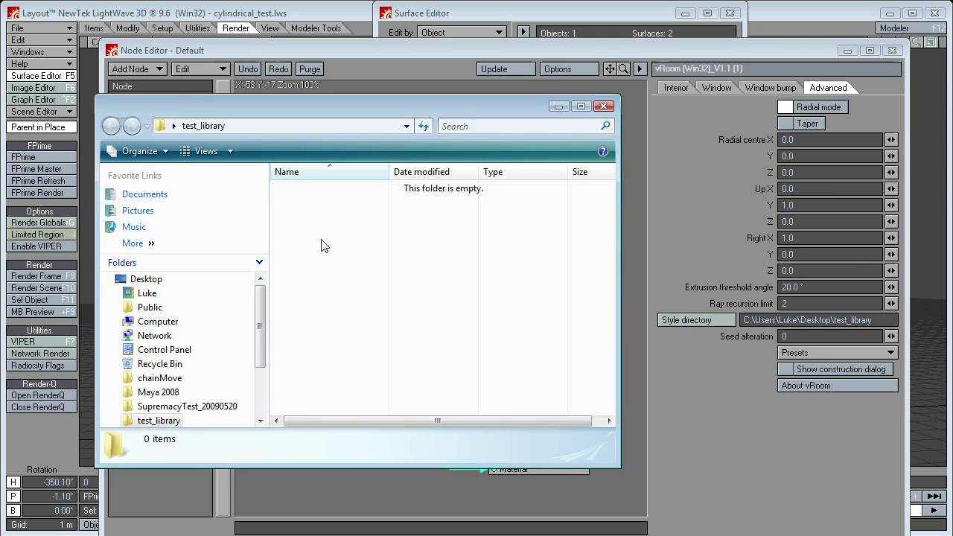
right_click(320, 218)
mouse_move(437, 431)
click(542, 430)
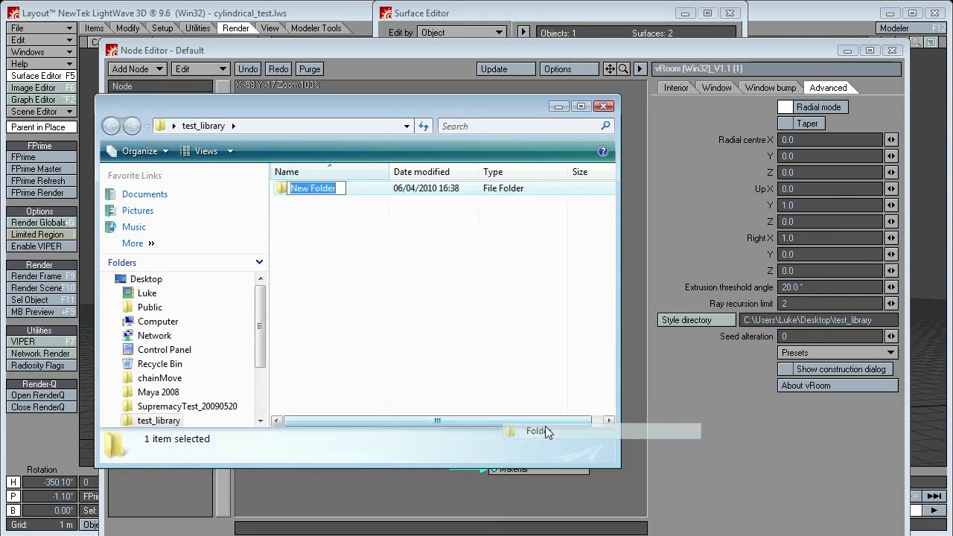
text(styl)
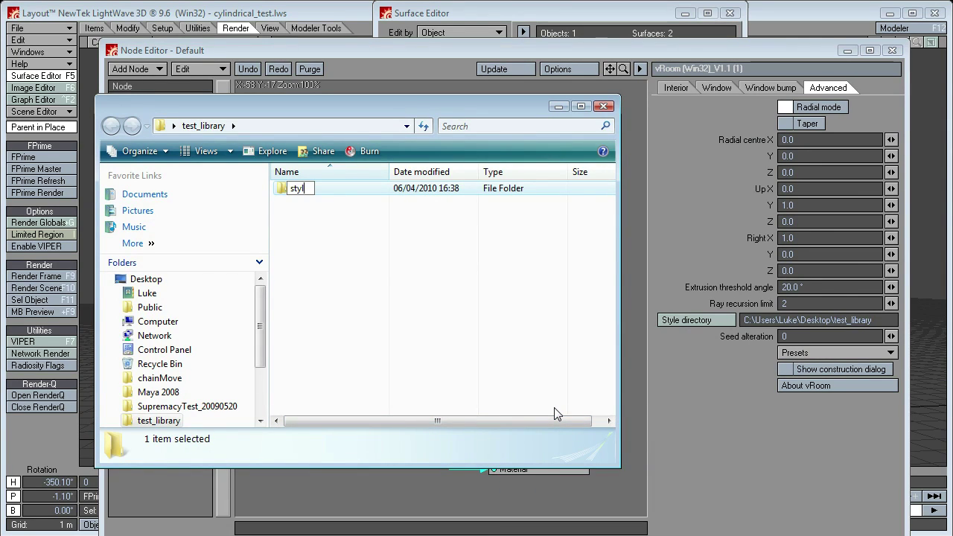
text(e_1)
key(Return)
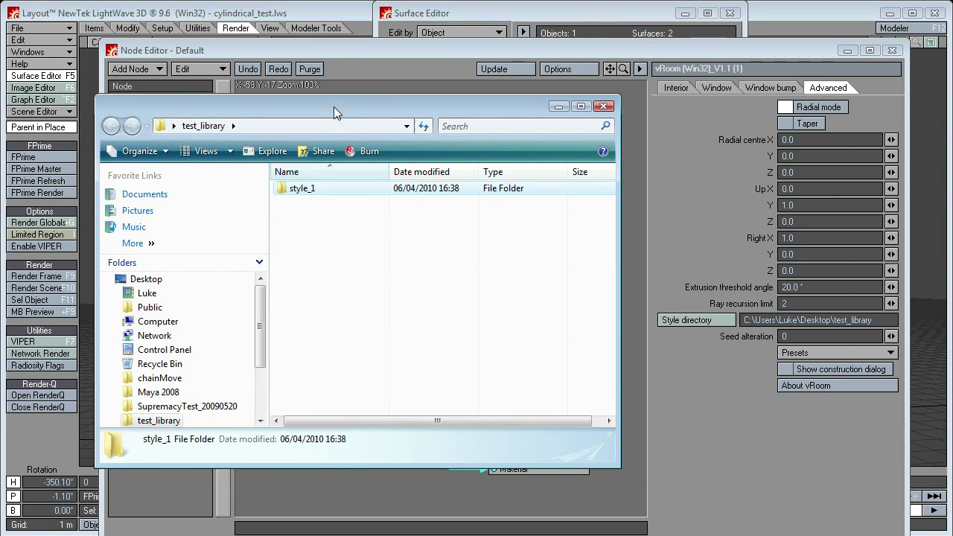
drag(334, 106, 427, 116)
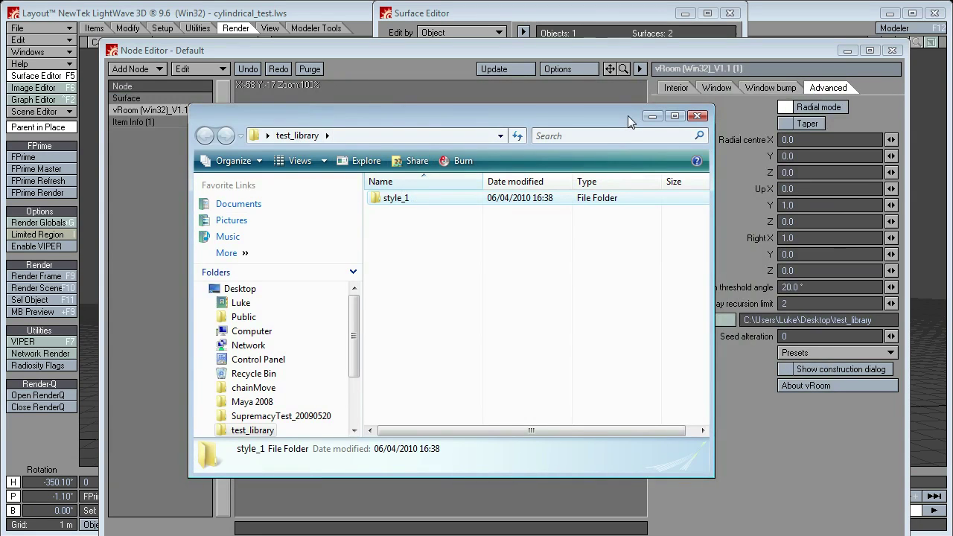
Close the test_library folder window and set the vRoom interior style to style_1.
drag(623, 115, 612, 119)
click(686, 121)
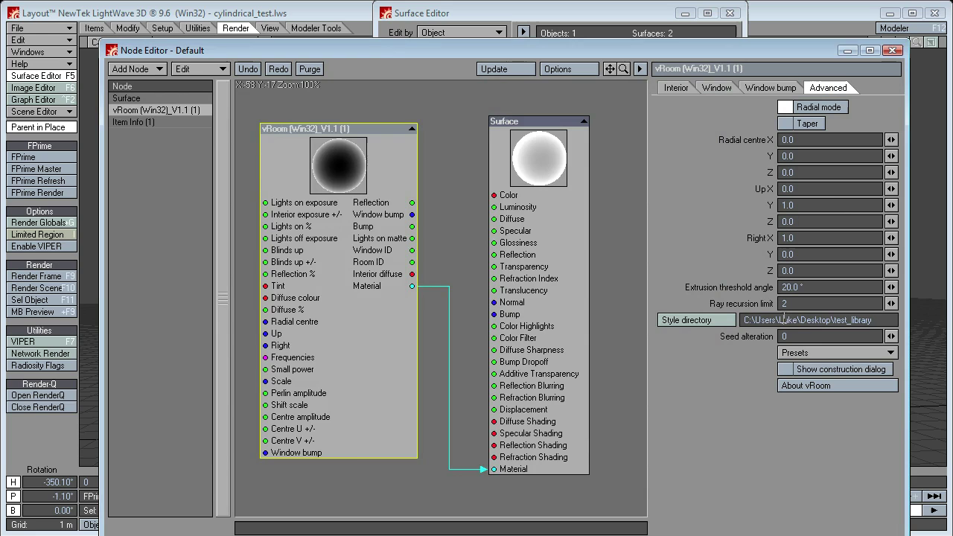
click(677, 87)
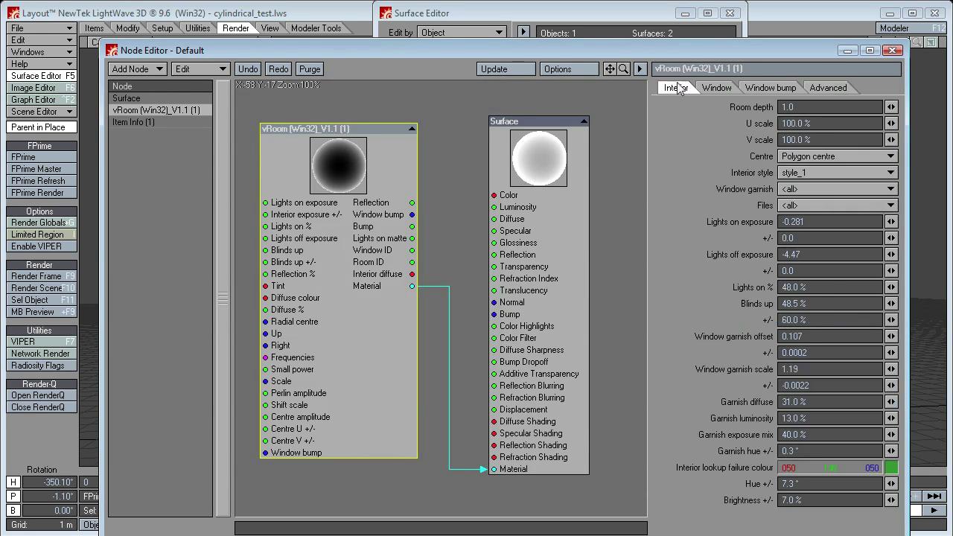
click(809, 172)
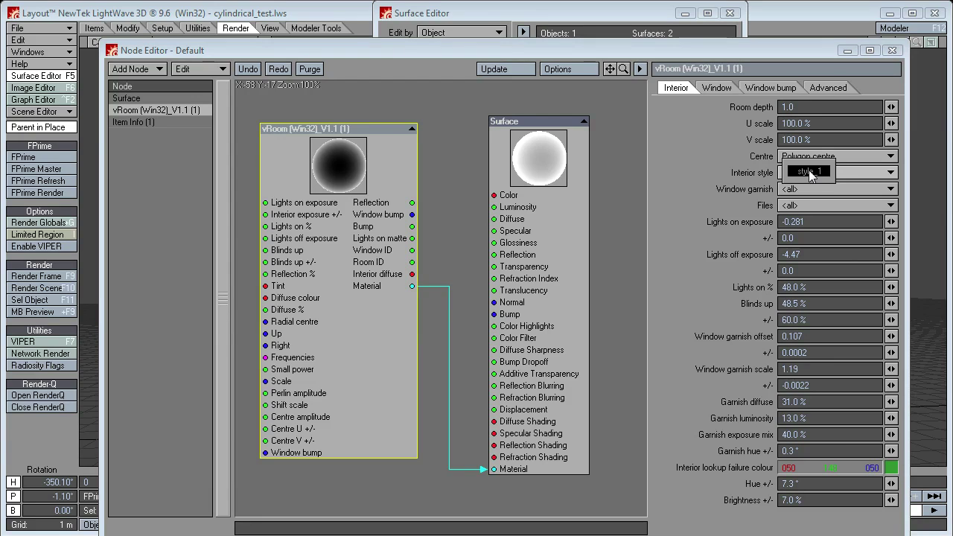
Render a frame of the cylinder building to completion and close the render status.
click(45, 277)
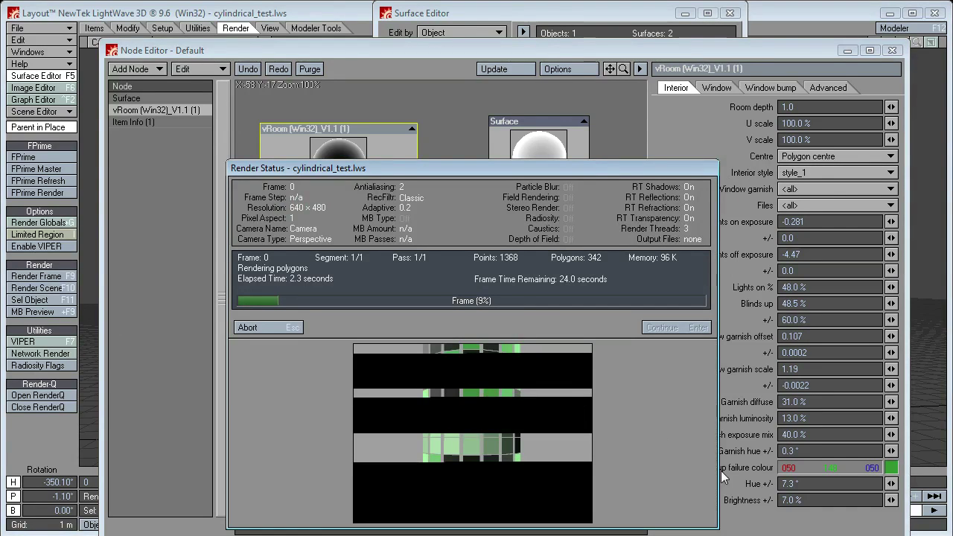
drag(607, 165, 531, 152)
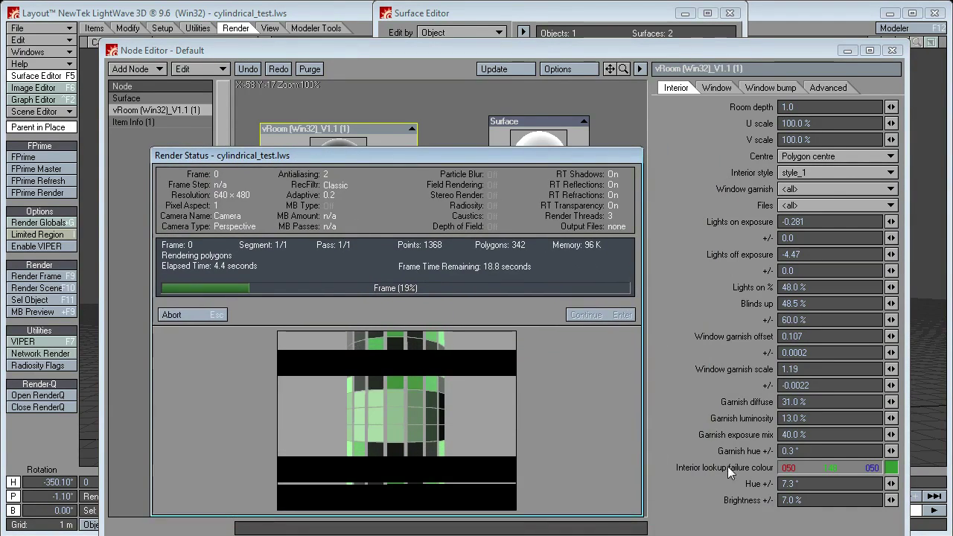
click(201, 319)
drag(469, 47, 471, 38)
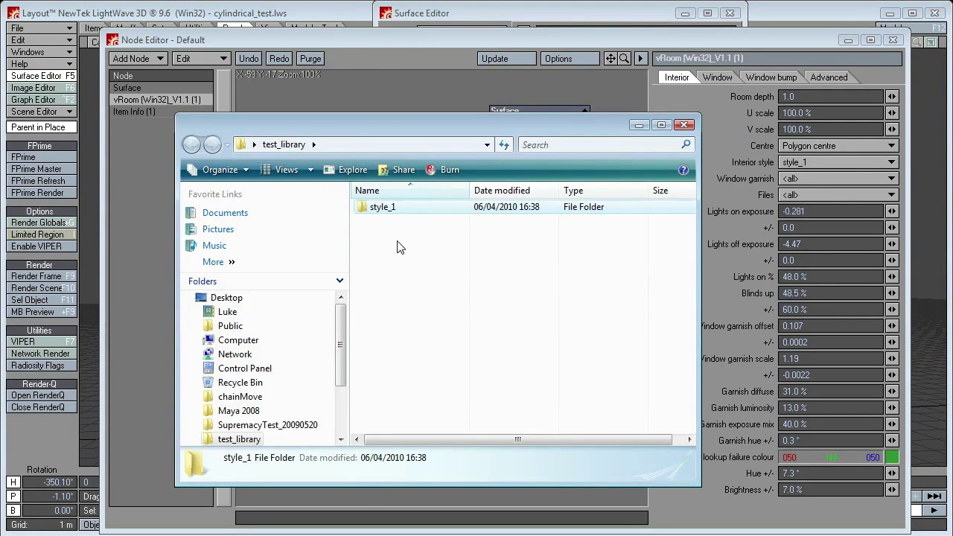
Create a new folder named style_2 in test_library.
right_click(397, 242)
mouse_move(467, 454)
click(601, 456)
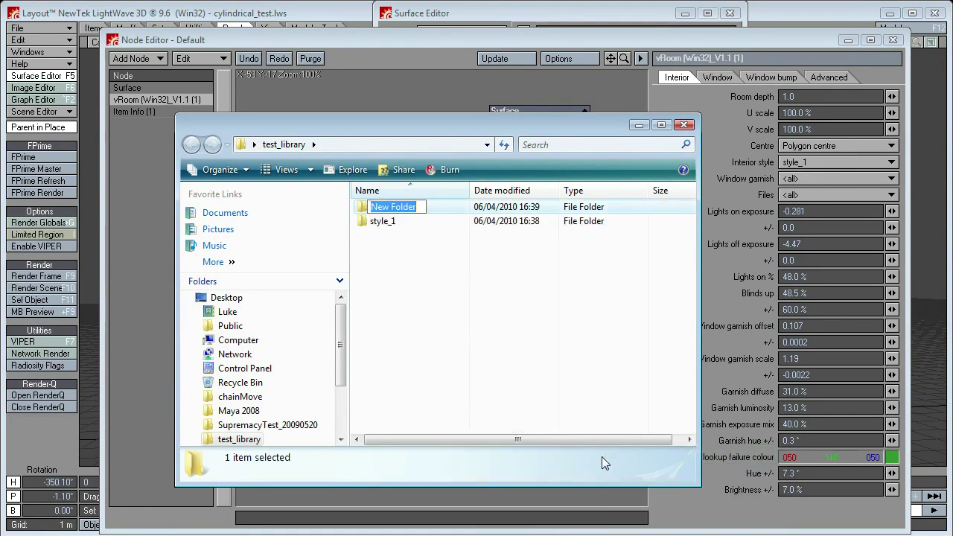
text(style_2)
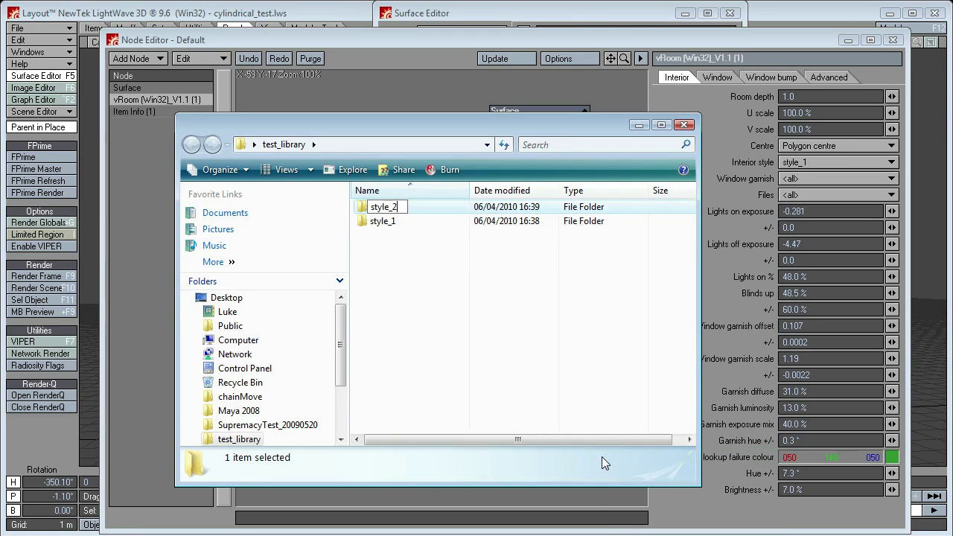
key(Return)
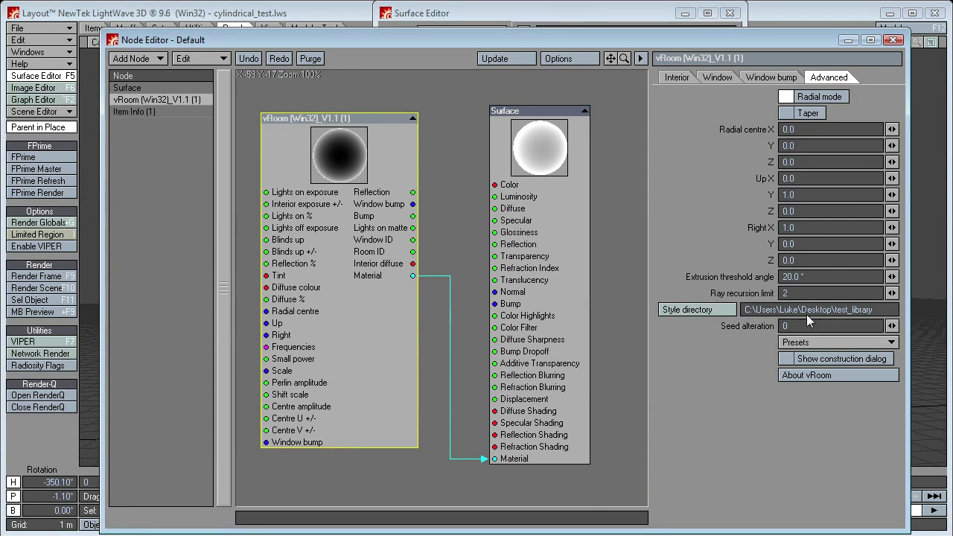
Check the interior styles list, keeping style_1 selected, then return to the test_library folder window.
click(672, 77)
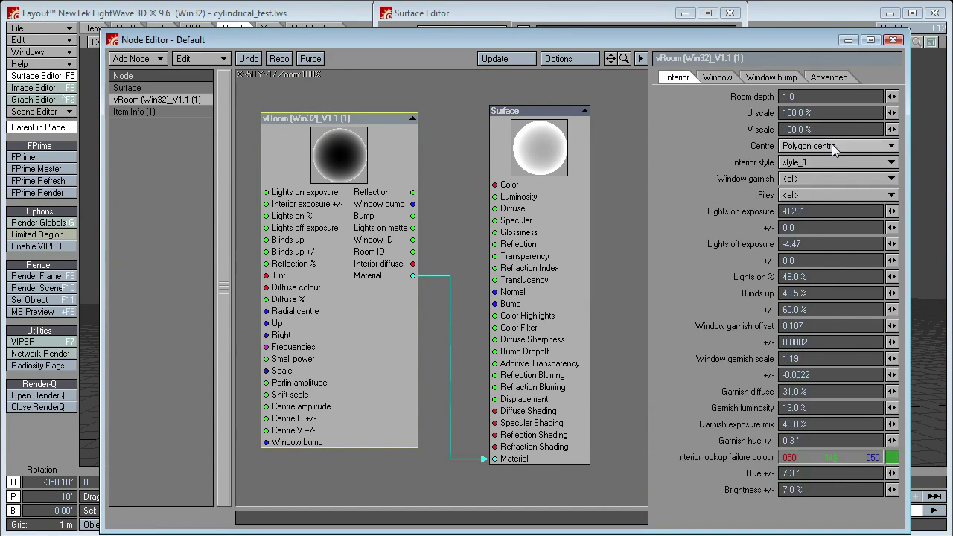
click(833, 163)
click(830, 162)
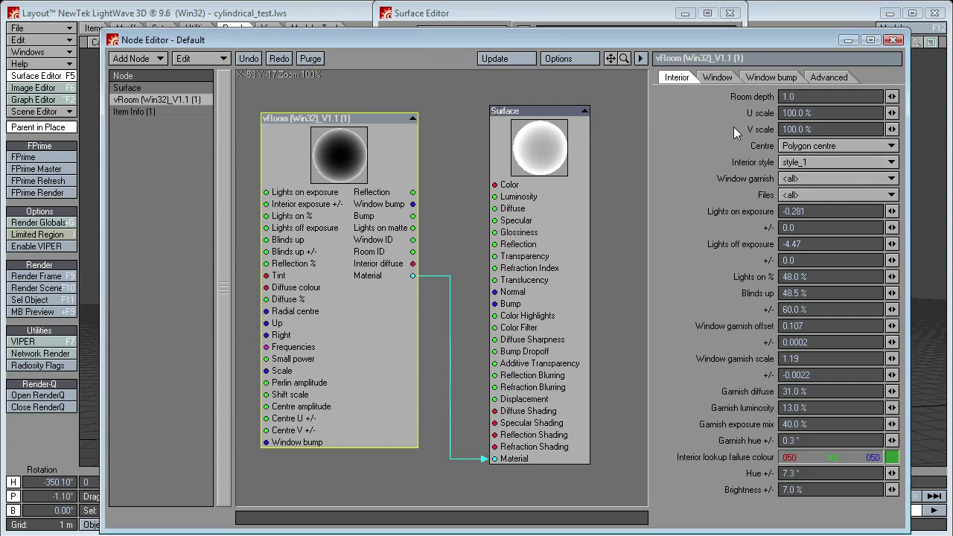
click(828, 77)
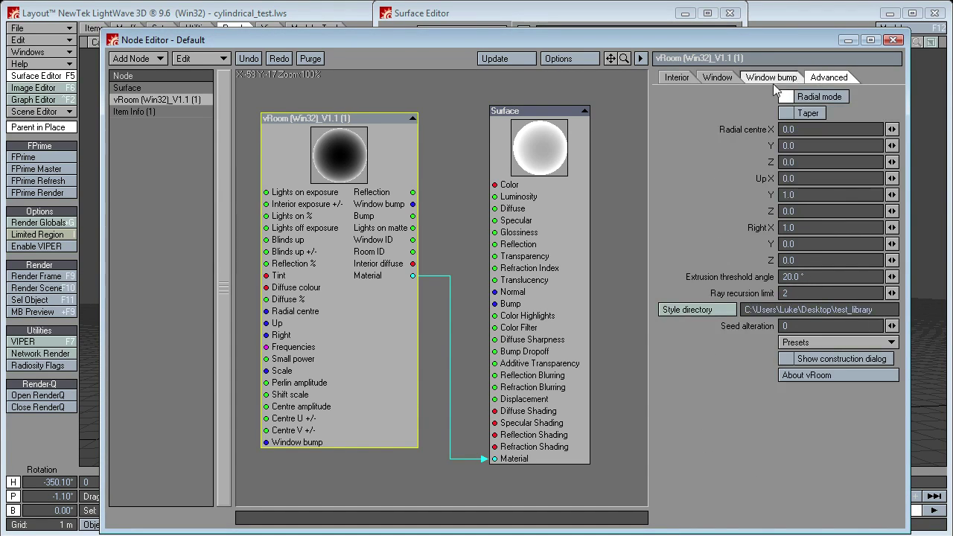
click(678, 78)
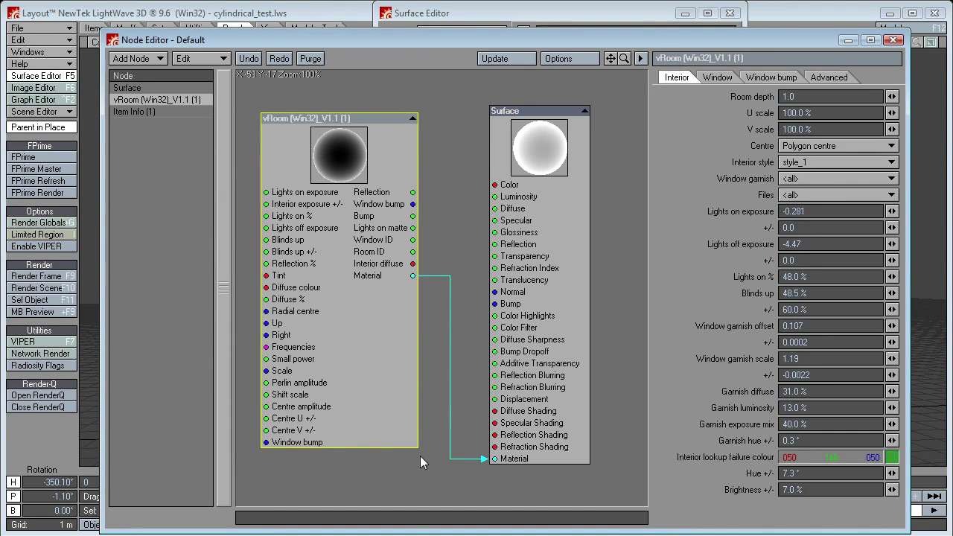
key(alt+Tab)
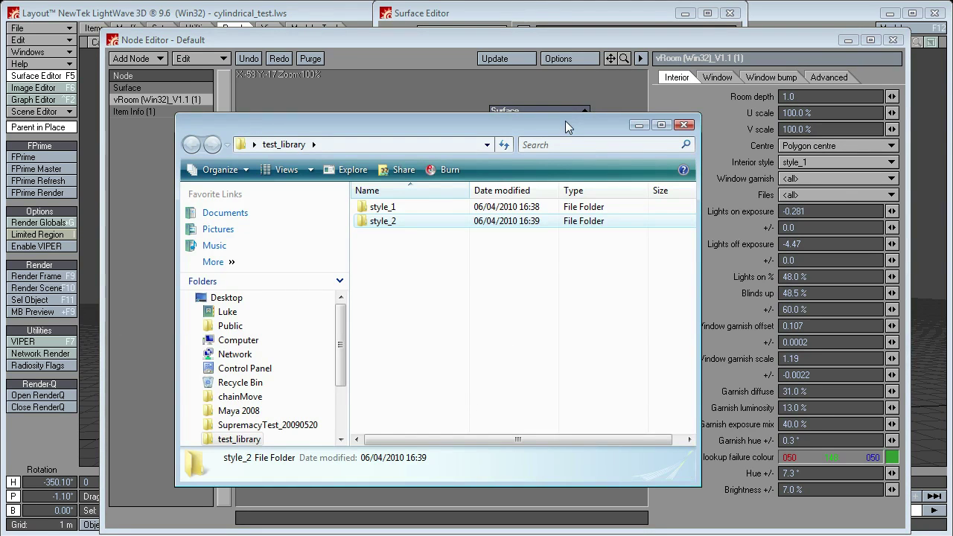
Open the style_1 folder and create an interiors subfolder inside it.
drag(565, 126, 489, 116)
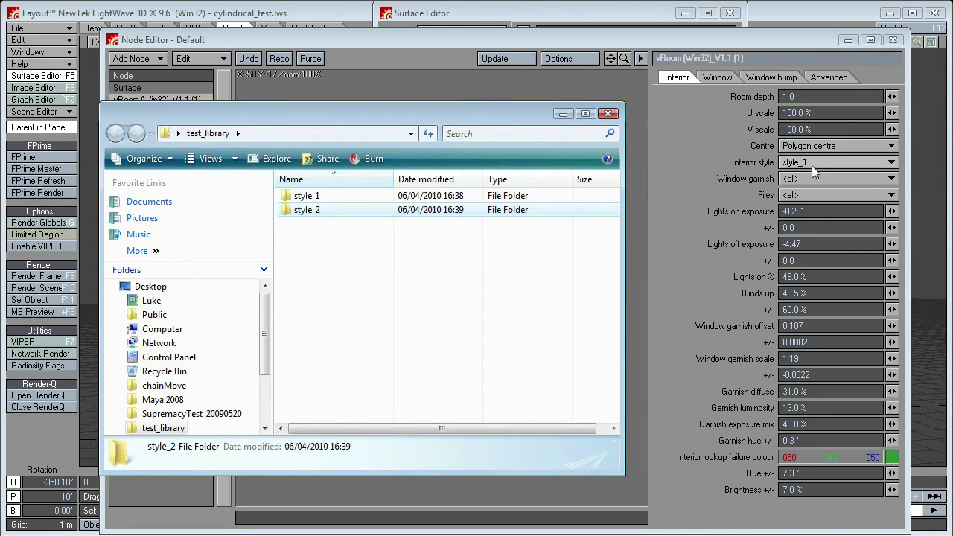
click(321, 197)
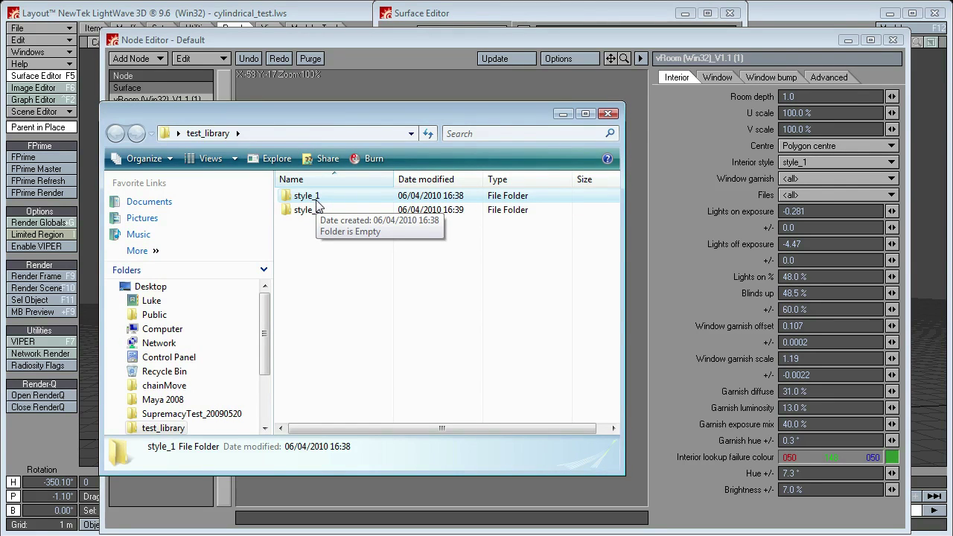
double_click(306, 195)
drag(311, 116, 345, 108)
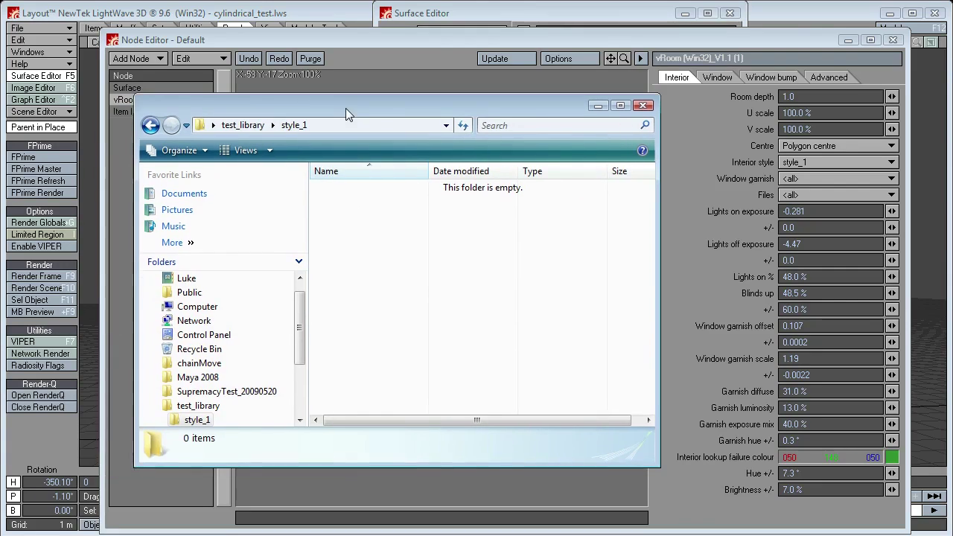
right_click(342, 209)
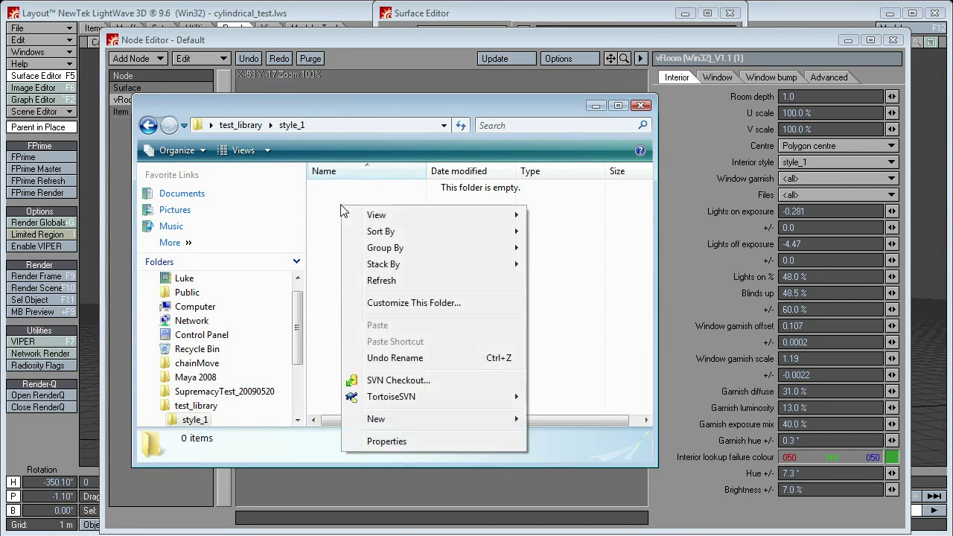
mouse_move(447, 419)
click(566, 418)
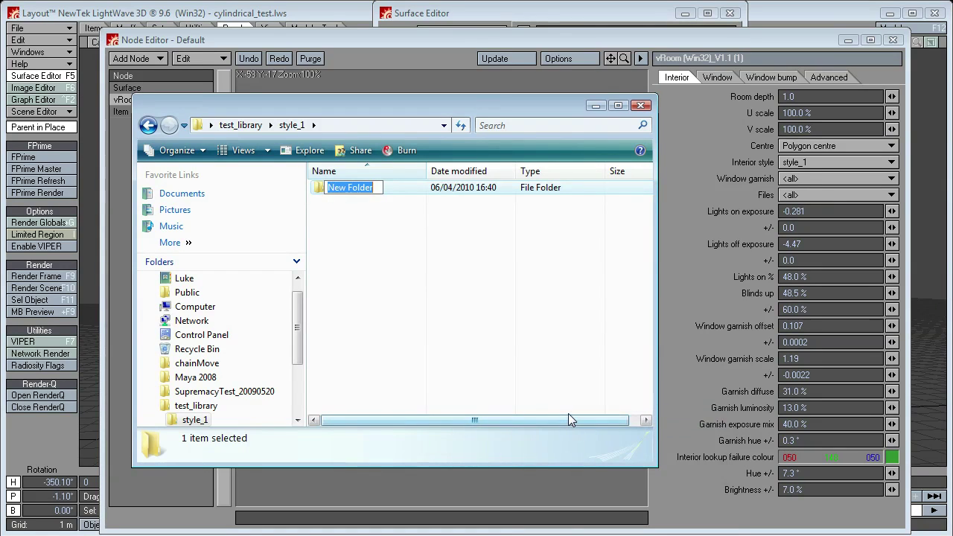
text(inter)
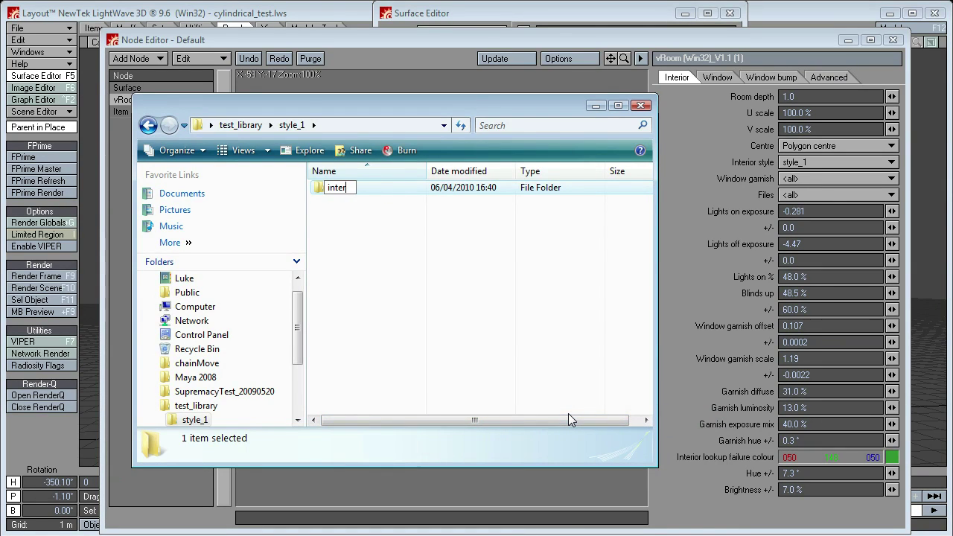
text(iors)
key(Return)
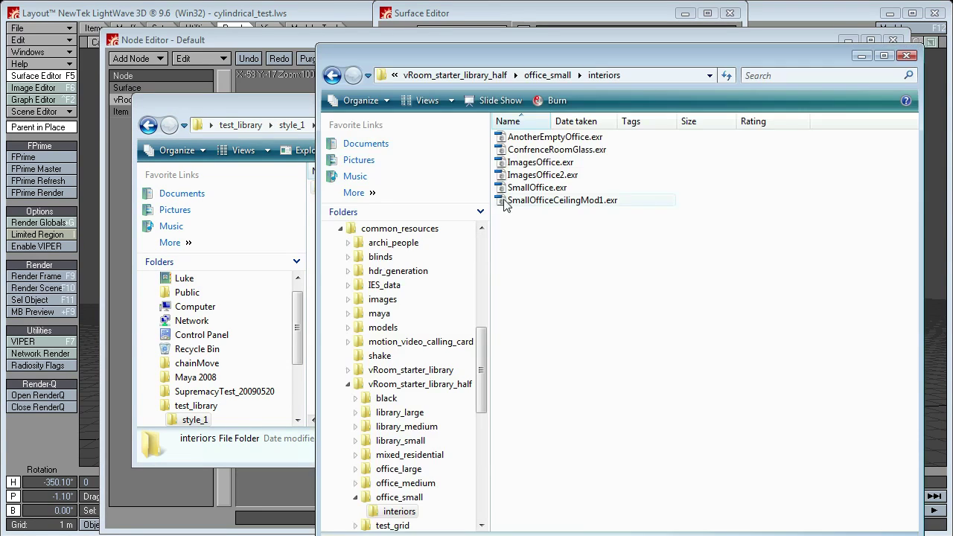
Copy SmallOffice.exr from office_small's interiors into style_1, then move it into the interiors folder.
drag(494, 56, 781, 95)
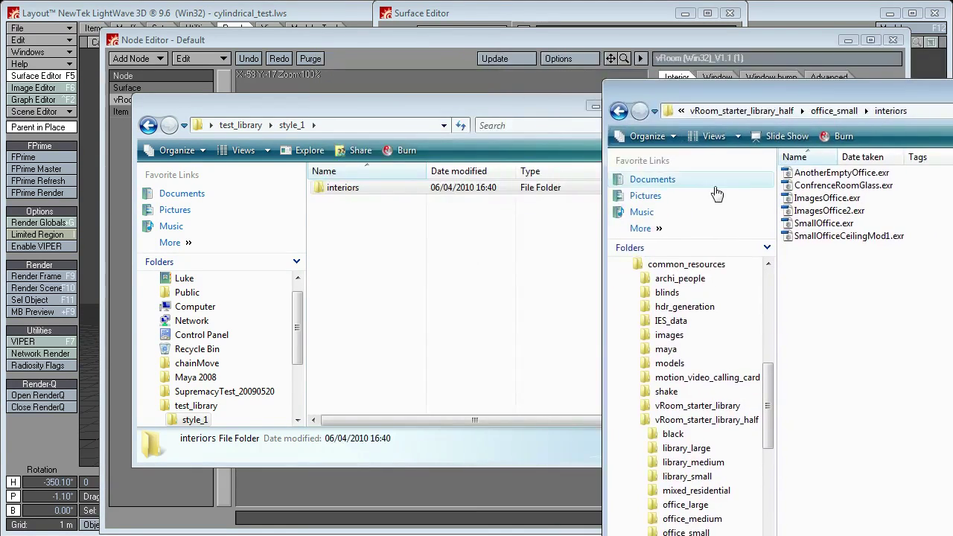
drag(825, 223, 609, 239)
right_drag(609, 238, 346, 259)
click(395, 306)
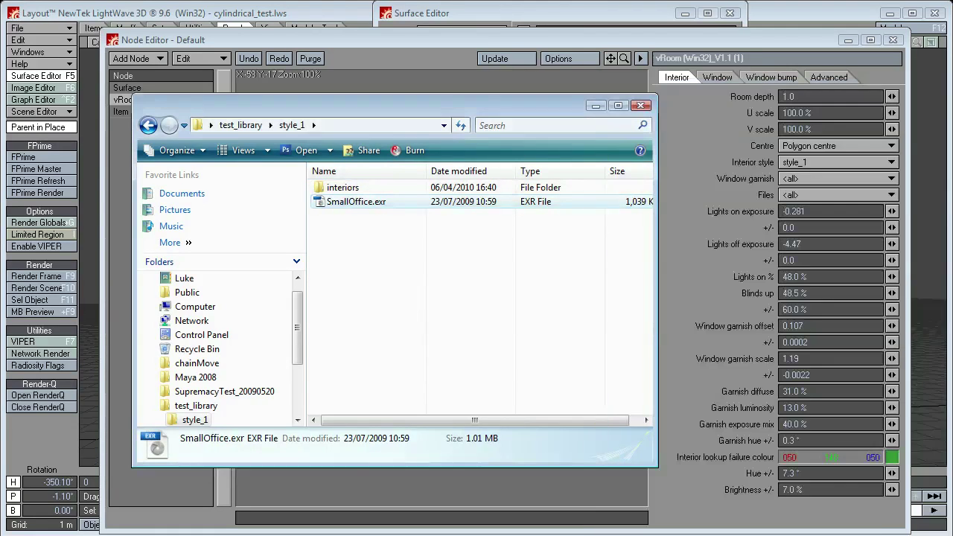
drag(348, 202, 344, 188)
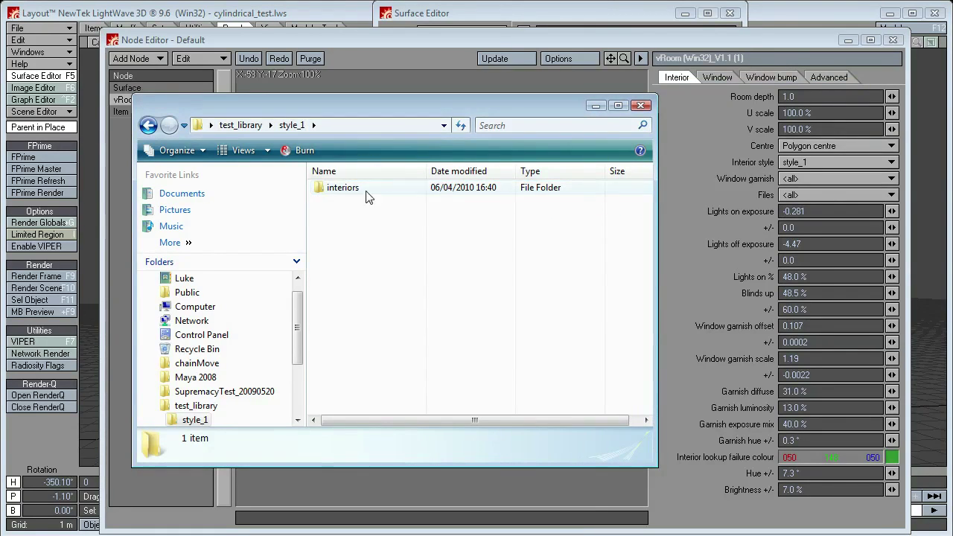
drag(486, 111, 482, 124)
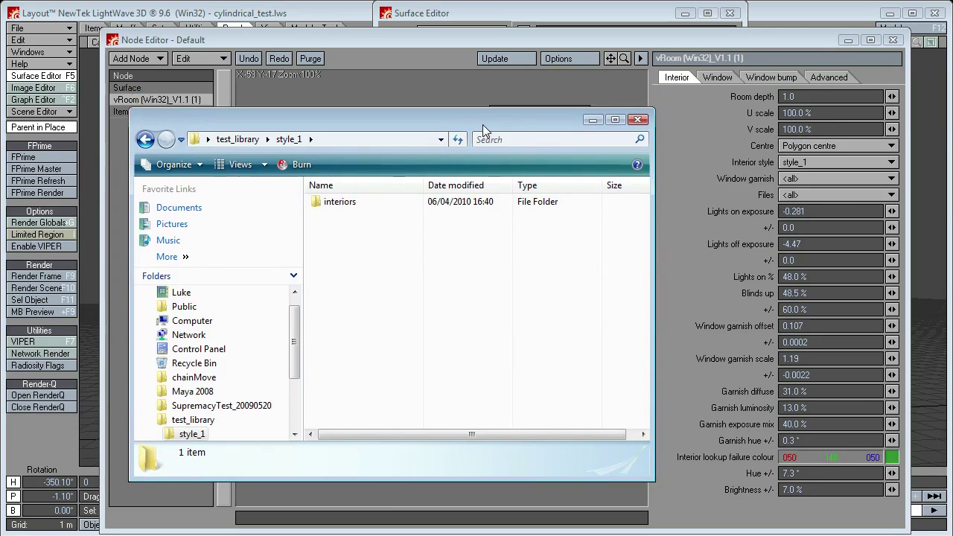
Check vRoom's Advanced style directory, then start a cylindrical_test.lws test render and abort it at 32%.
click(682, 144)
click(827, 78)
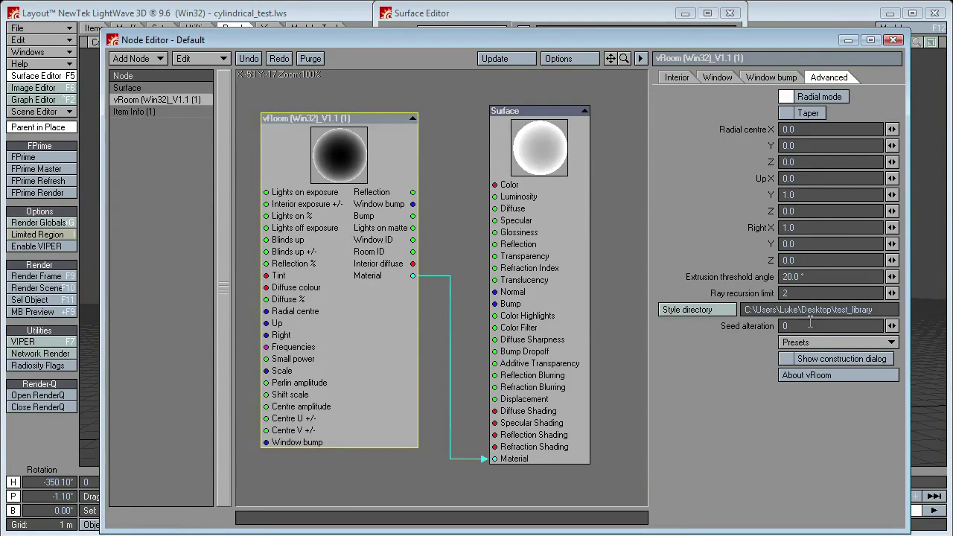
click(663, 77)
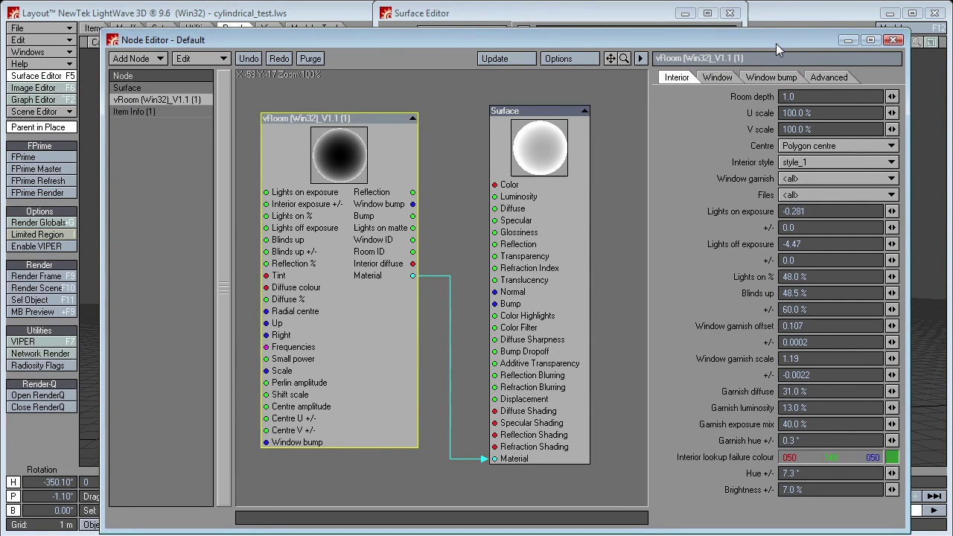
click(69, 276)
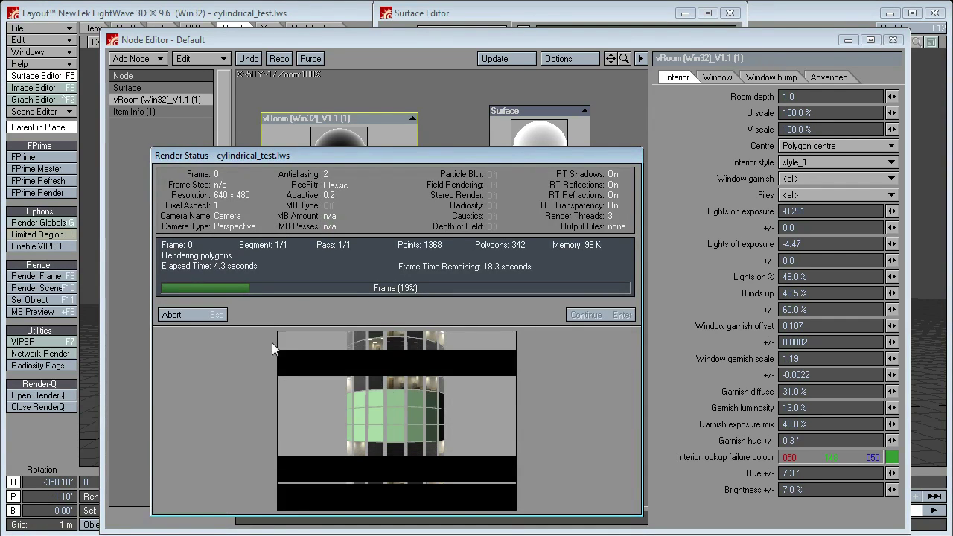
drag(368, 155, 348, 118)
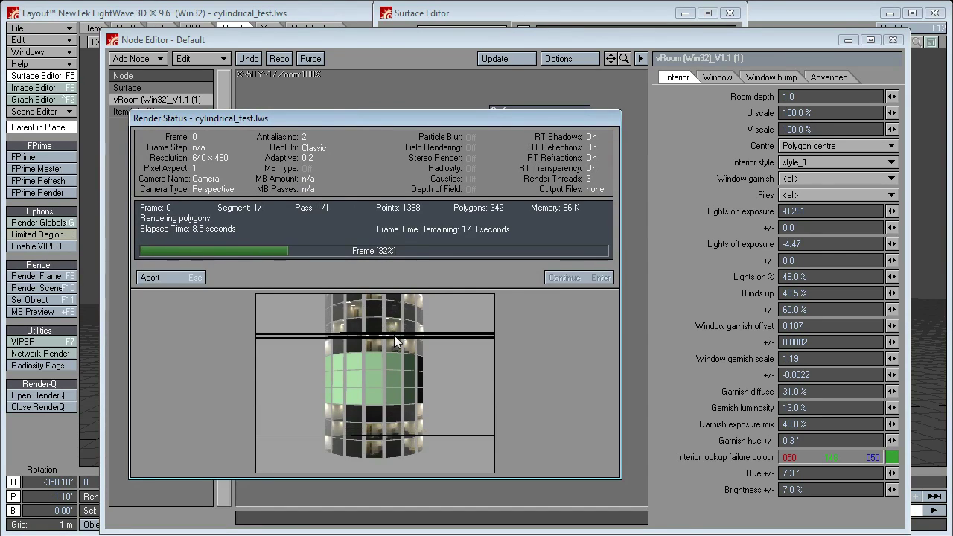
click(170, 278)
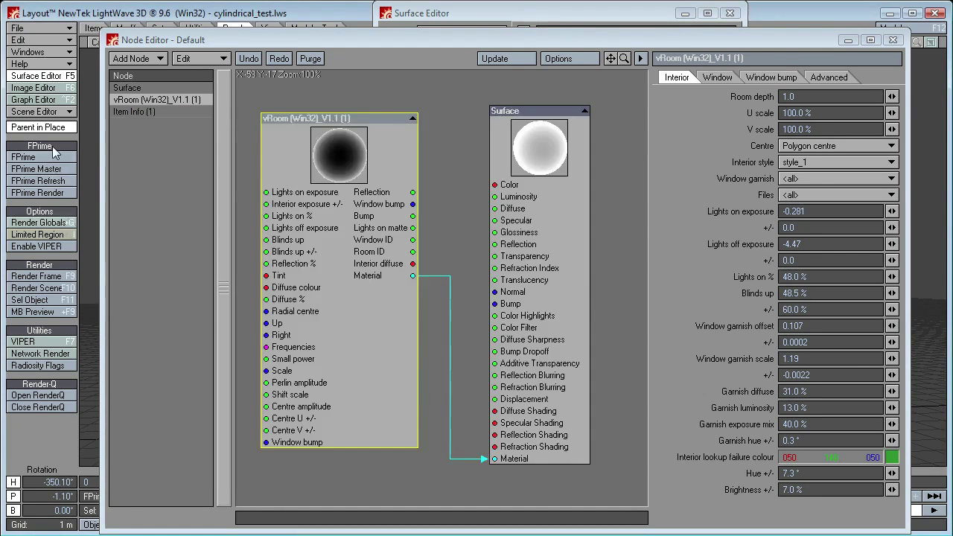
Inspect the Window garnish, Files and style dropdowns, leaving them at <all>, and bring back style_1's folder.
click(795, 178)
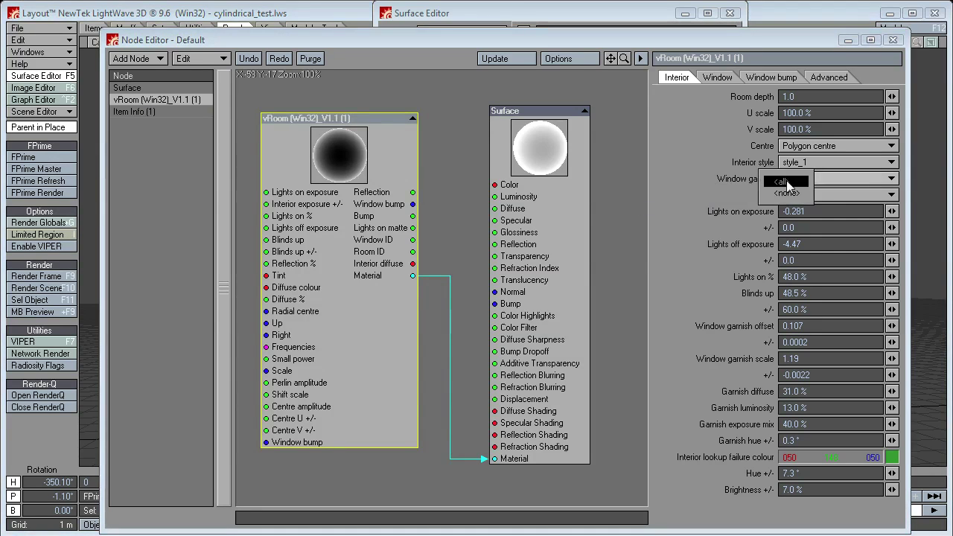
click(782, 181)
click(821, 194)
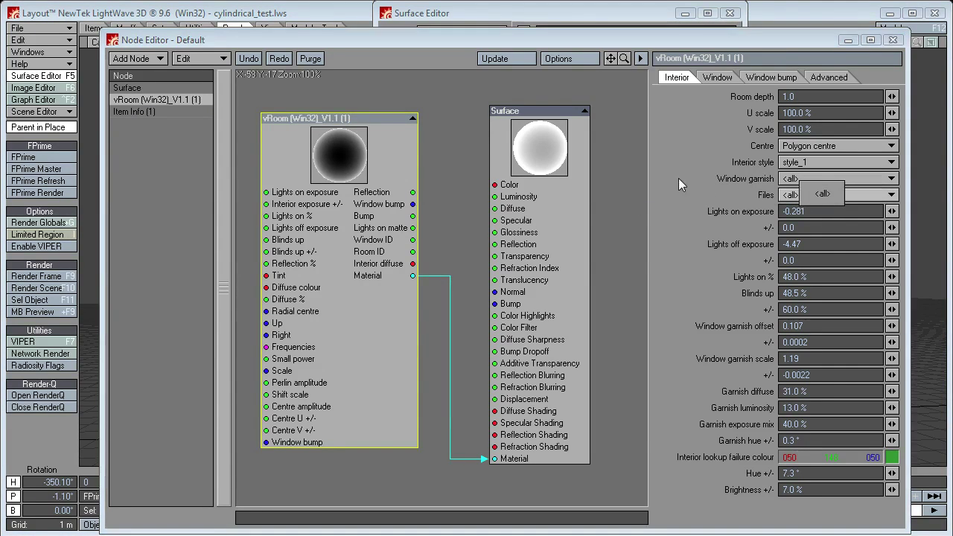
click(819, 192)
click(782, 179)
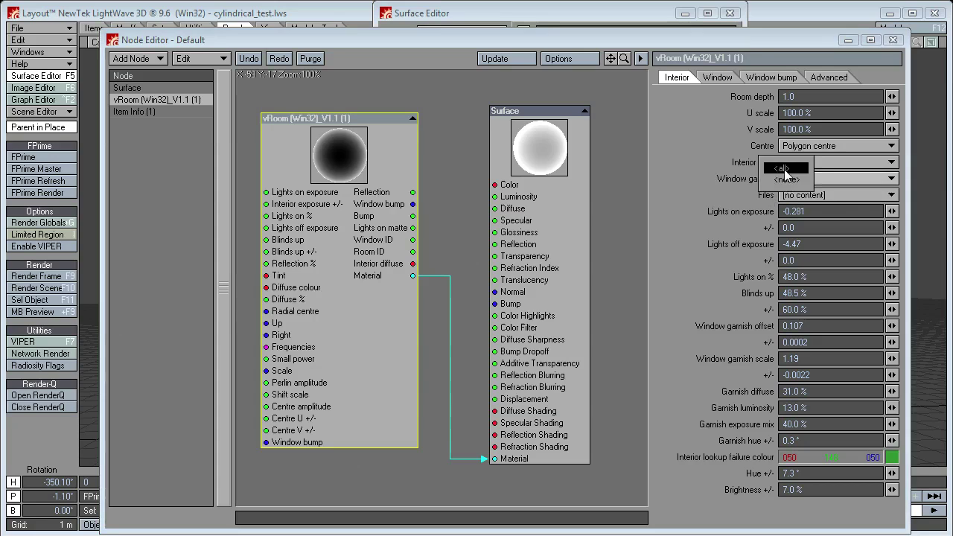
click(732, 163)
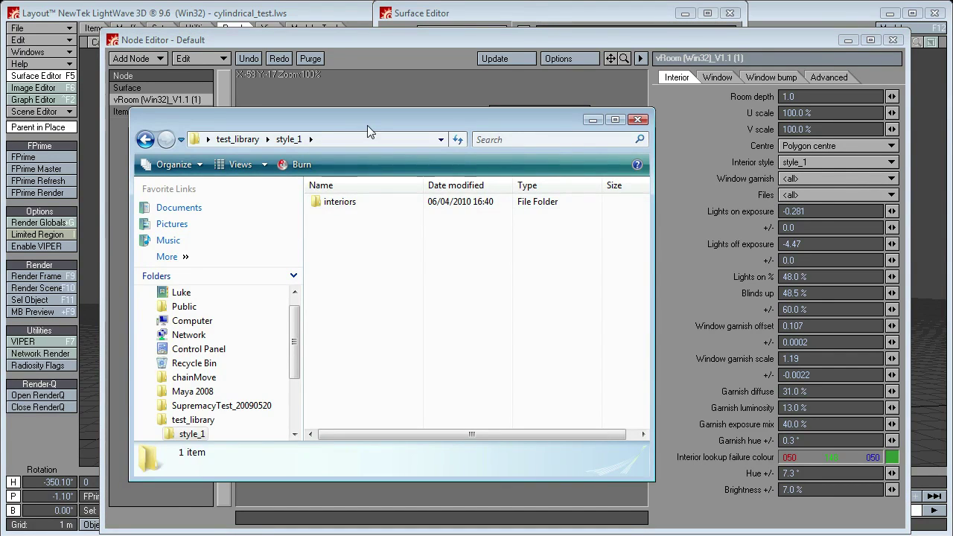
drag(366, 127, 370, 109)
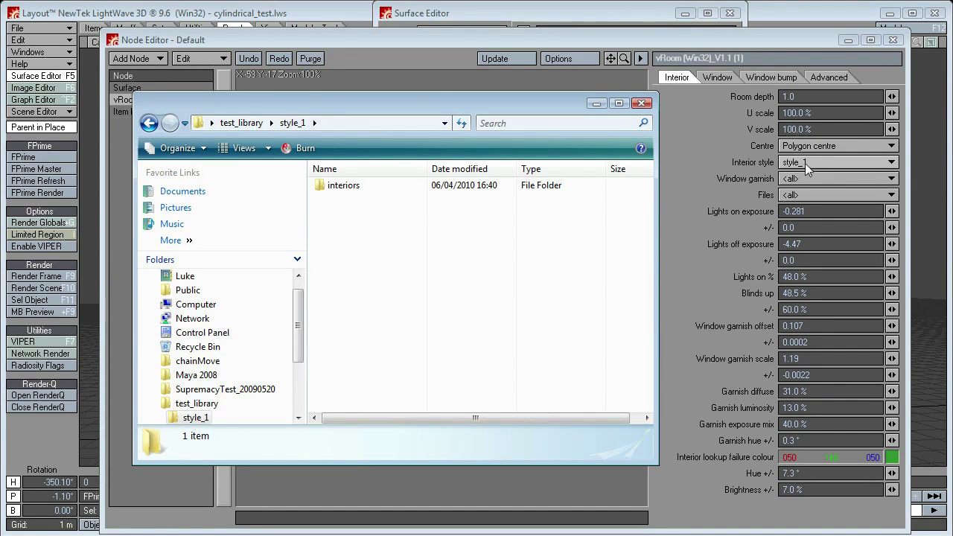
Open the interiors folder to confirm SmallOffice.exr is there, then go back to style_1.
click(356, 187)
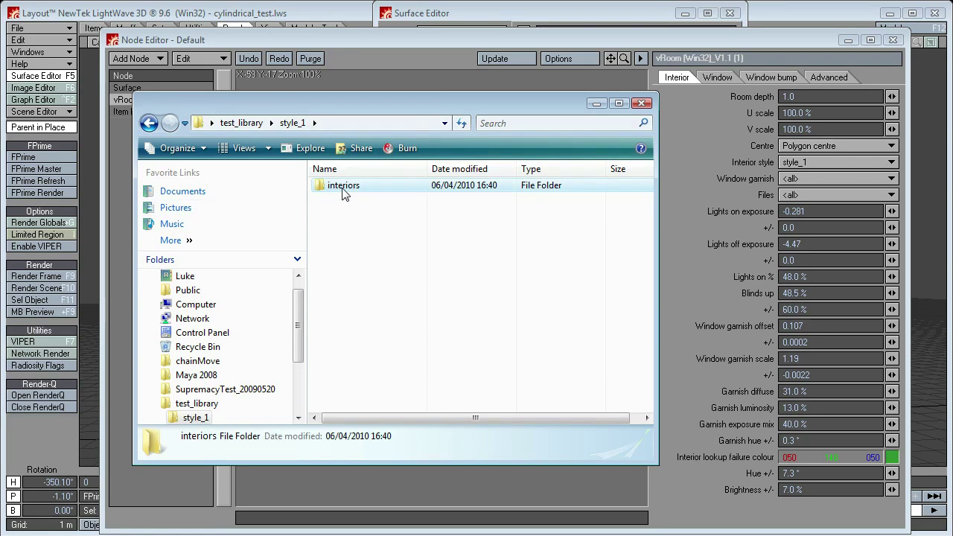
double_click(344, 191)
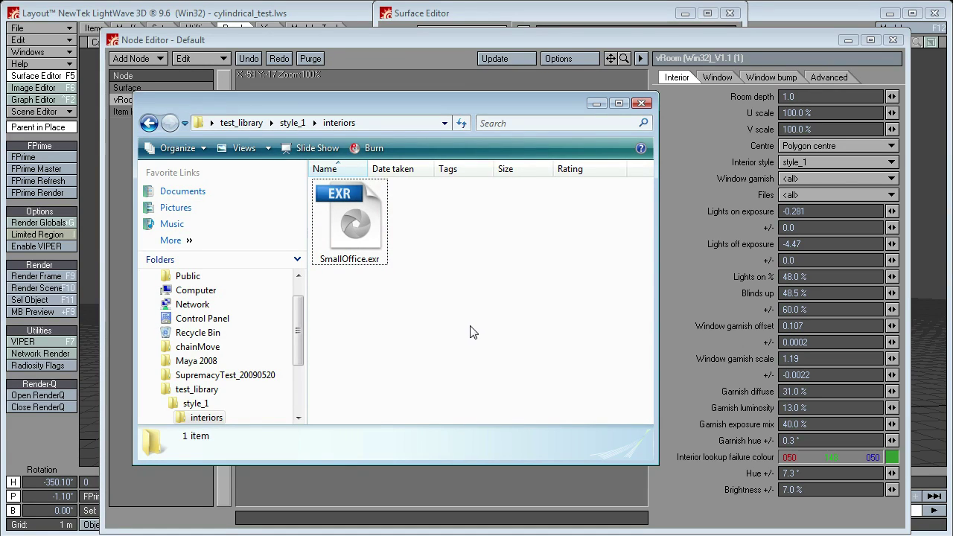
key(BackSpace)
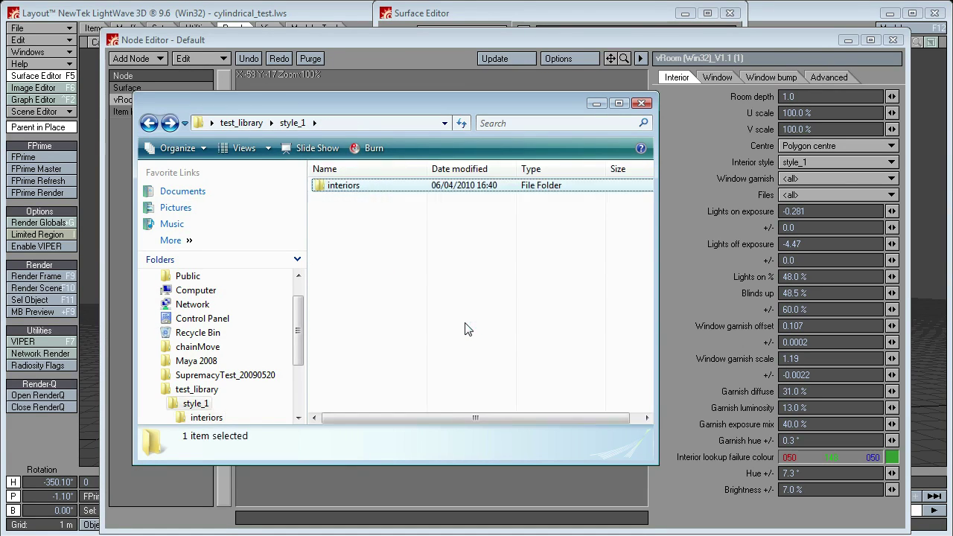
click(352, 231)
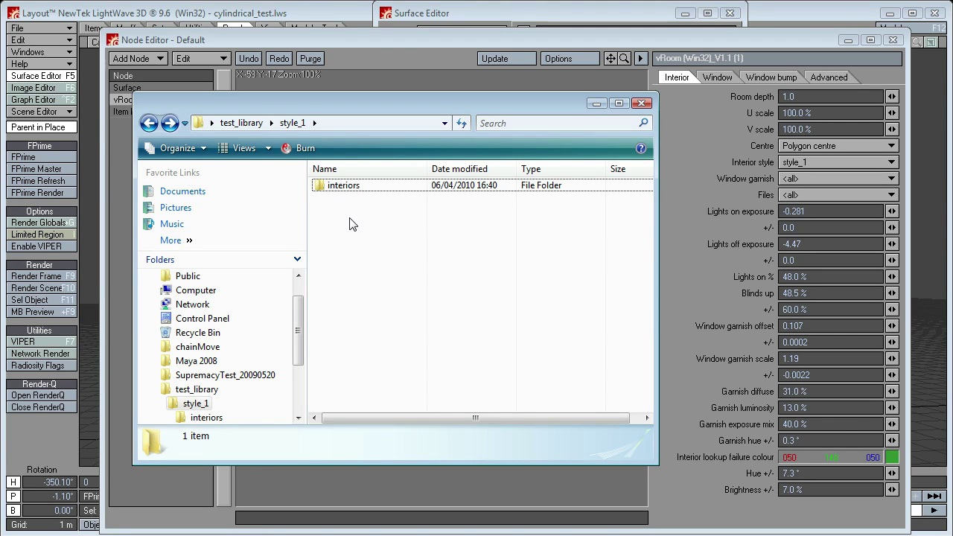
Create a new folder named curtains in style_1.
right_click(358, 224)
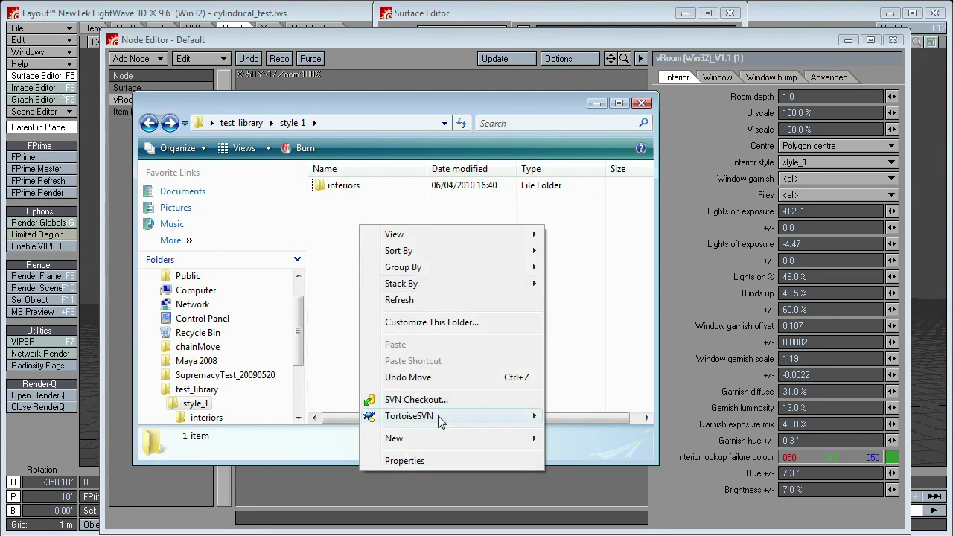
mouse_move(449, 441)
click(566, 438)
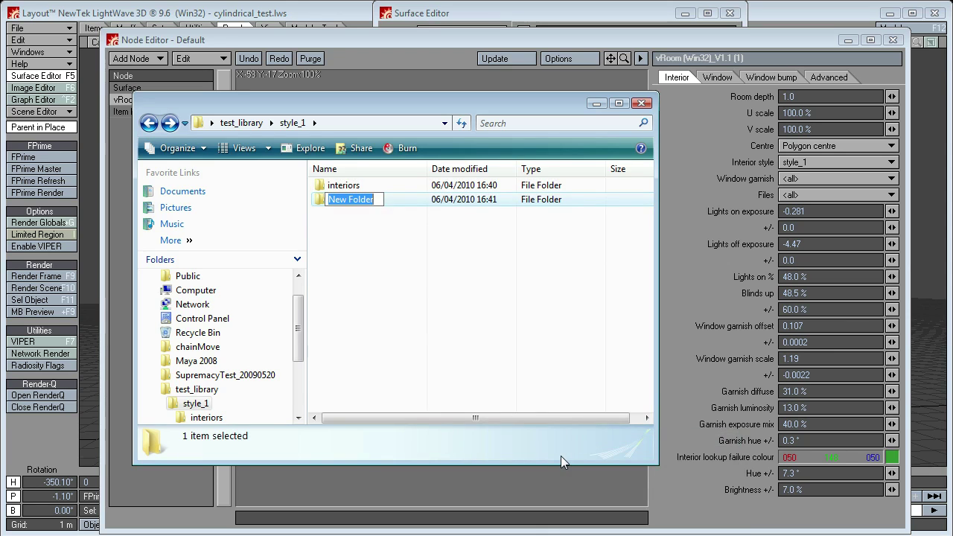
text(curtains)
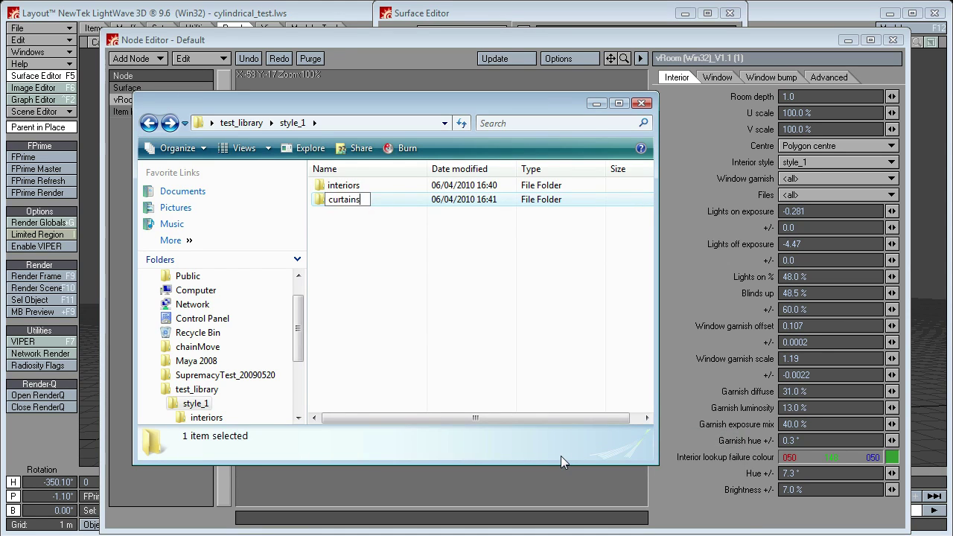
key(Return)
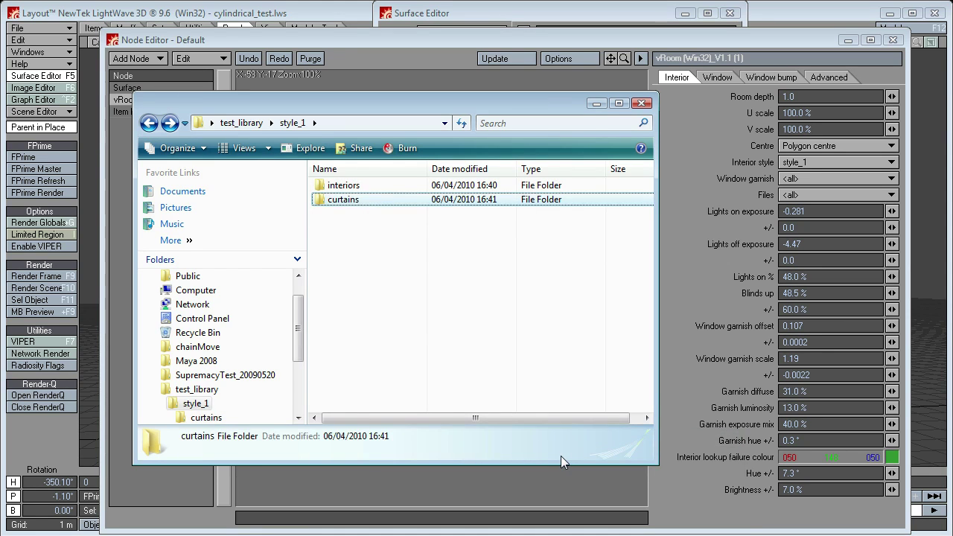
On vRoom's Interior tab, set Window garnish to curtains and Files to <all>.
click(828, 77)
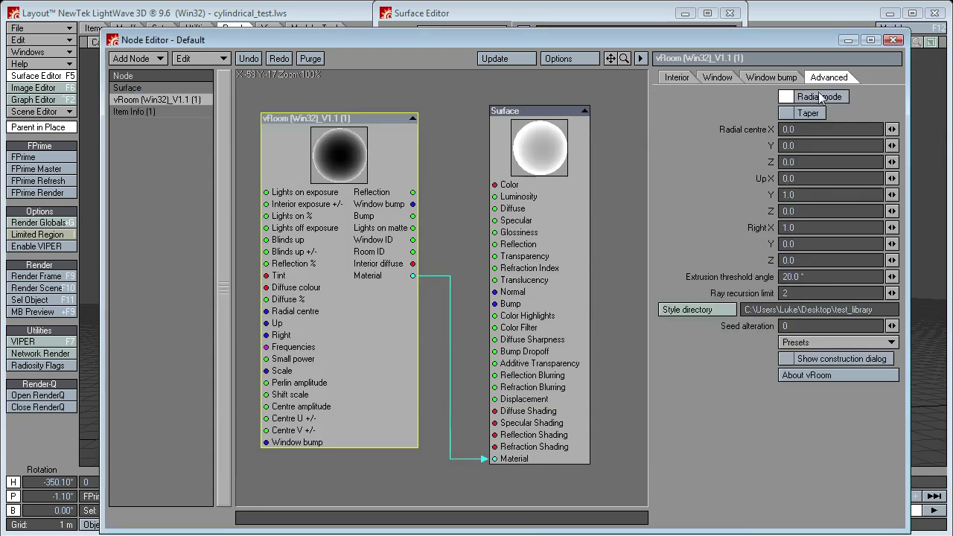
click(677, 78)
click(804, 177)
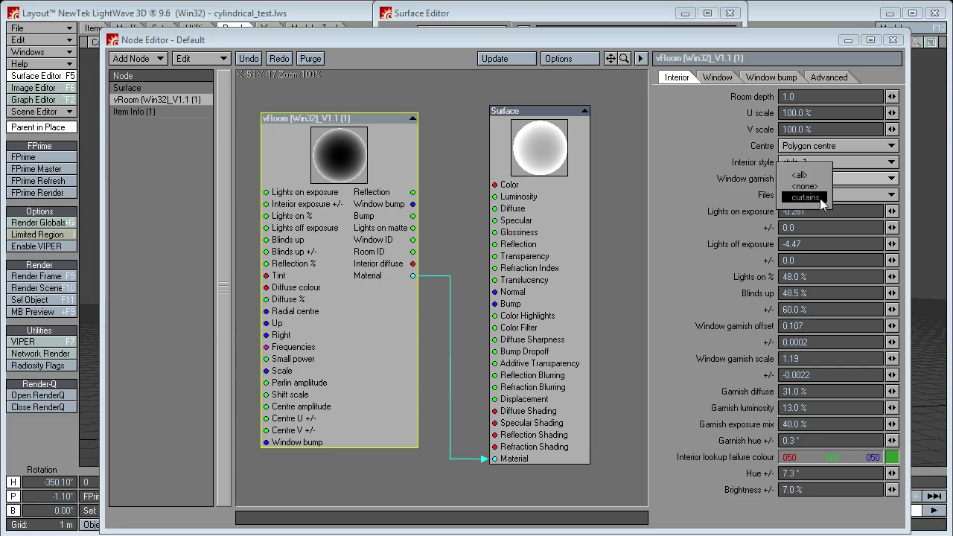
click(820, 198)
click(816, 196)
click(804, 195)
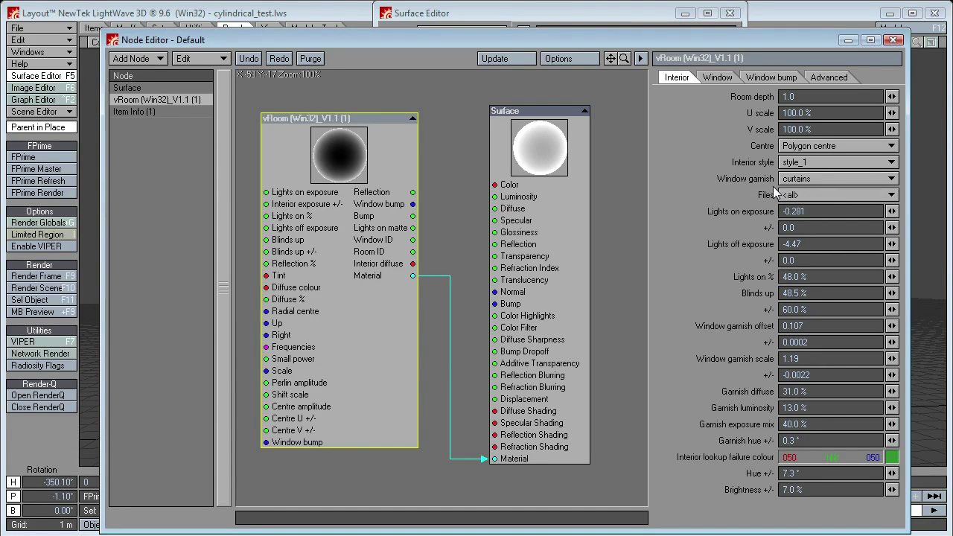
key(alt+Tab)
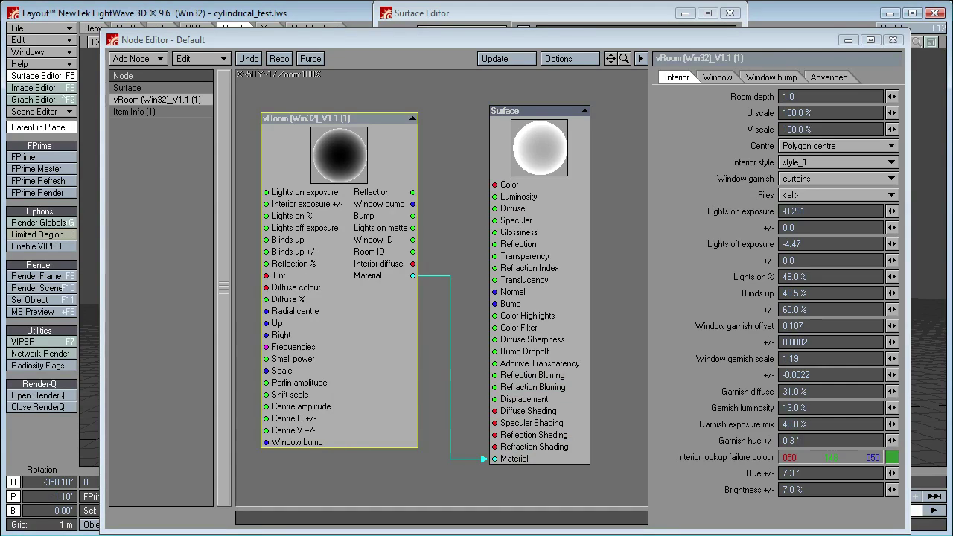
Navigate the starter library window to the office_medium\blinds folder.
key(alt+Tab)
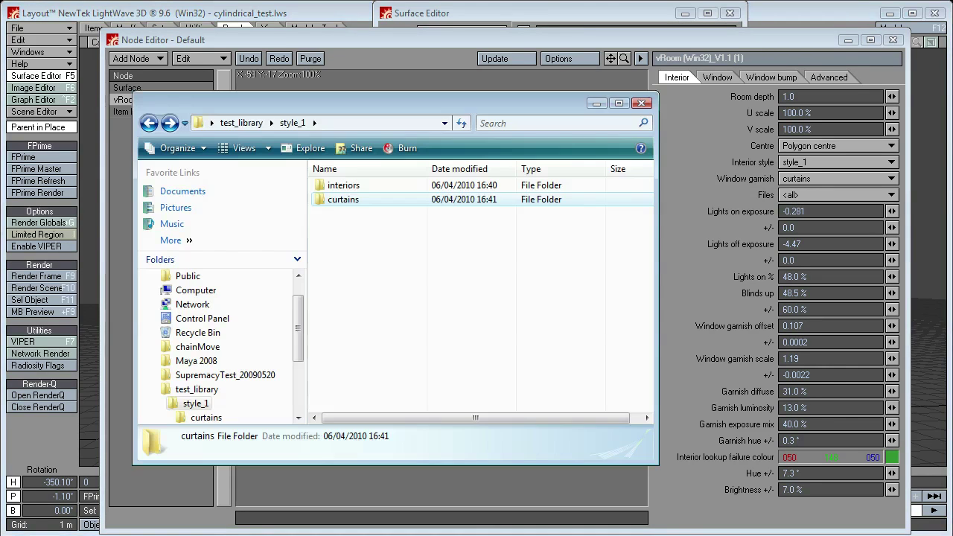
key(alt+Tab)
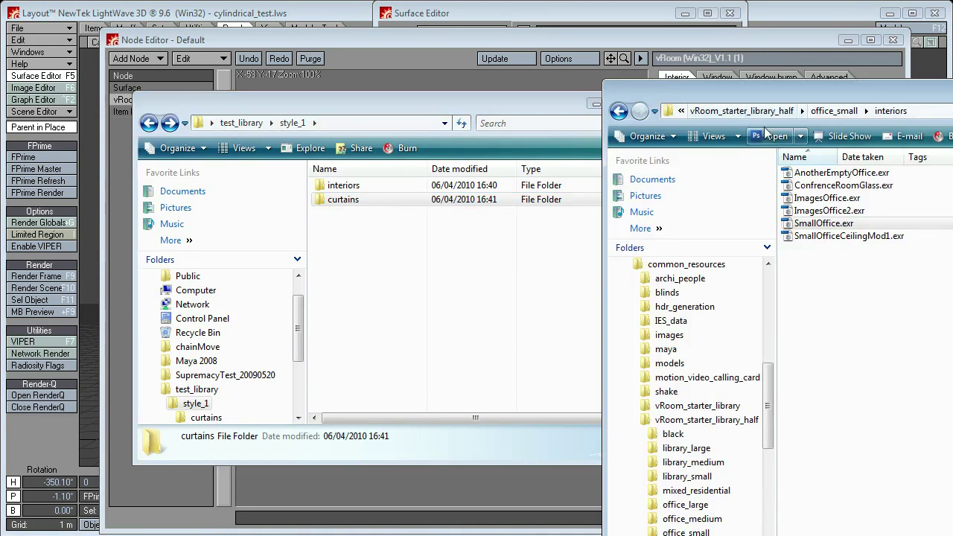
drag(756, 93, 621, 60)
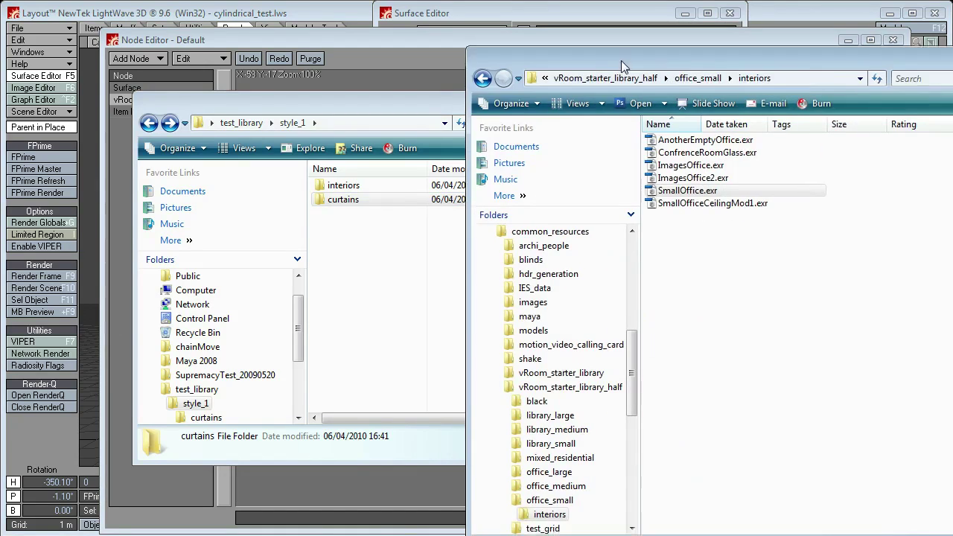
click(707, 77)
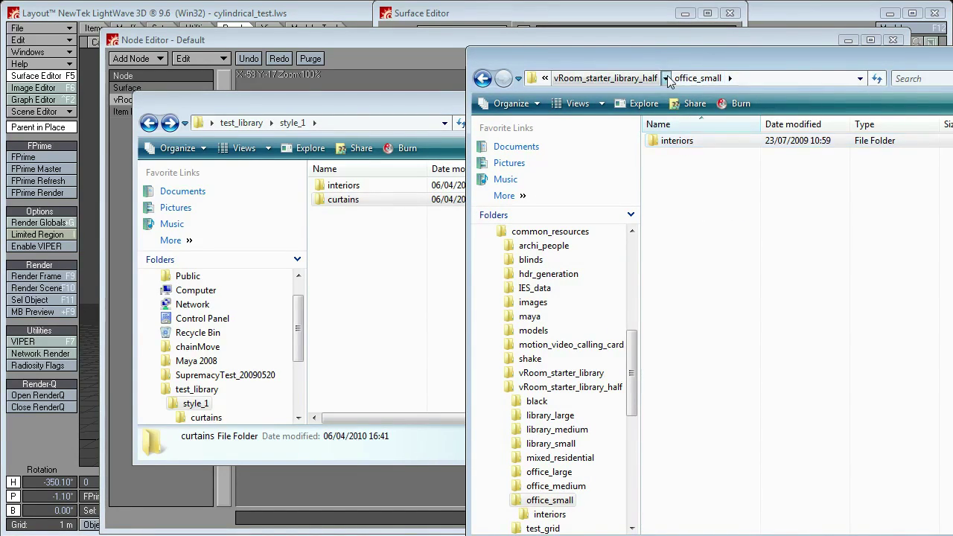
click(665, 78)
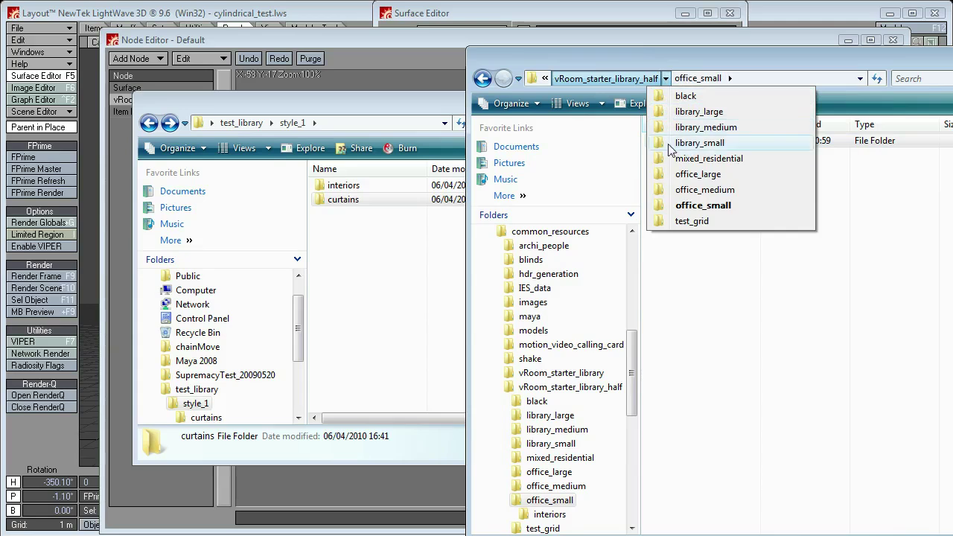
click(704, 190)
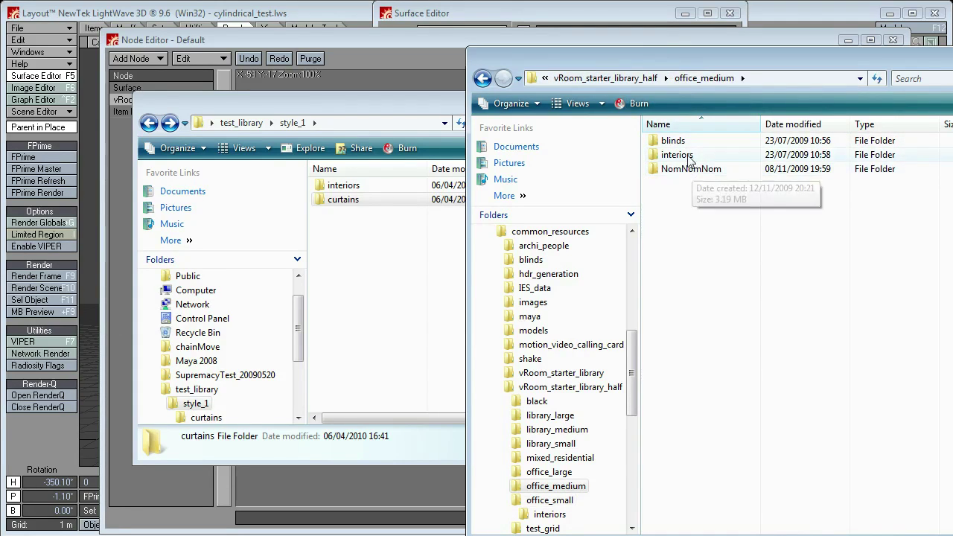
double_click(674, 155)
key(BackSpace)
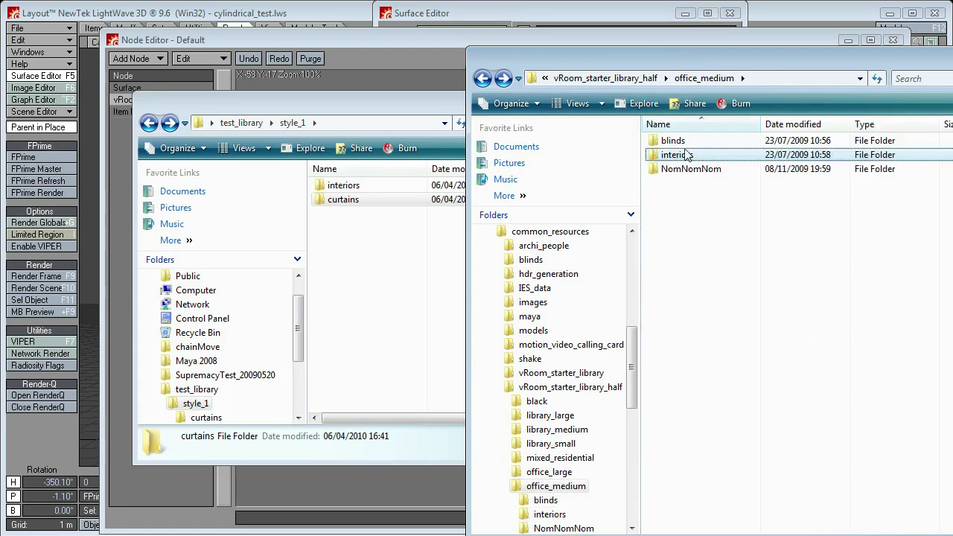
double_click(672, 132)
drag(667, 54, 801, 82)
Rename style_1's curtains folder to blinds and open it.
click(365, 204)
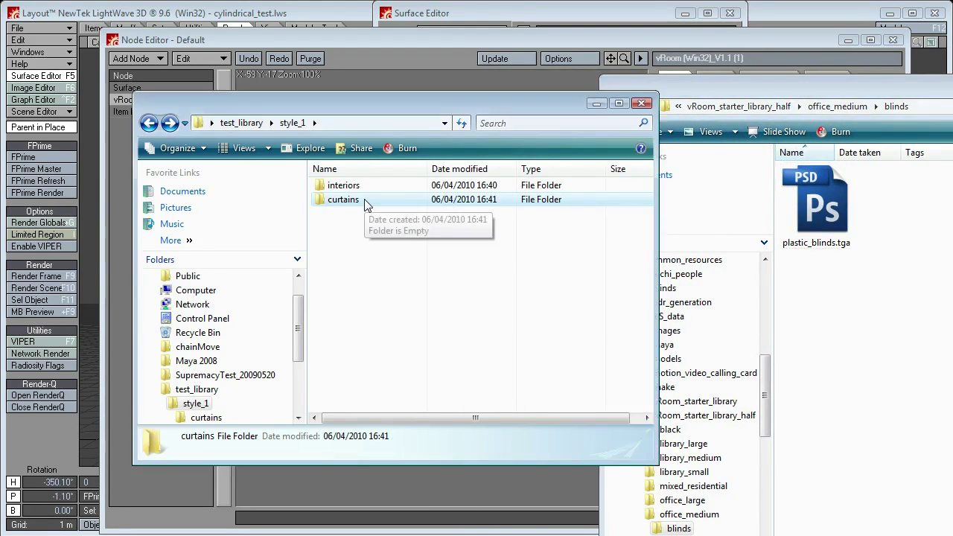
click(364, 199)
text(blinds)
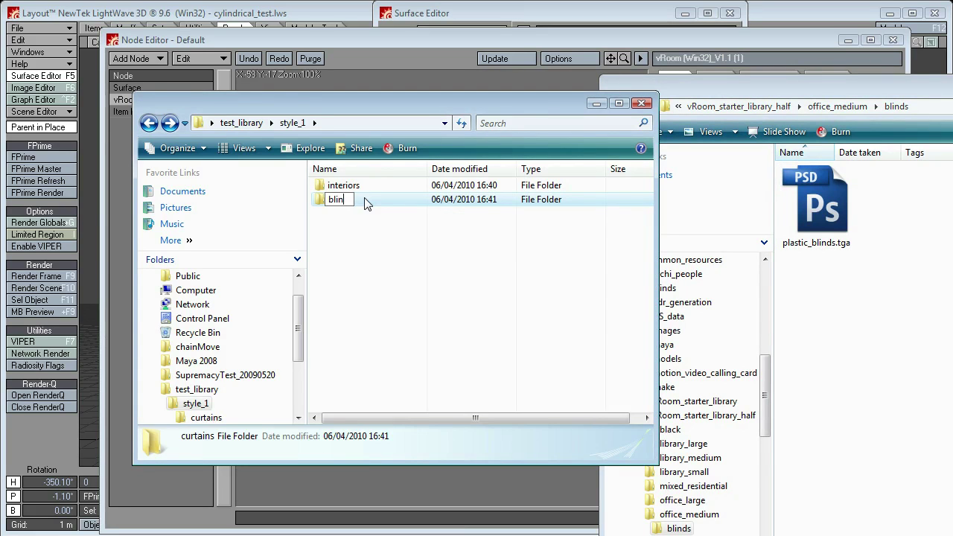
key(Return)
double_click(365, 201)
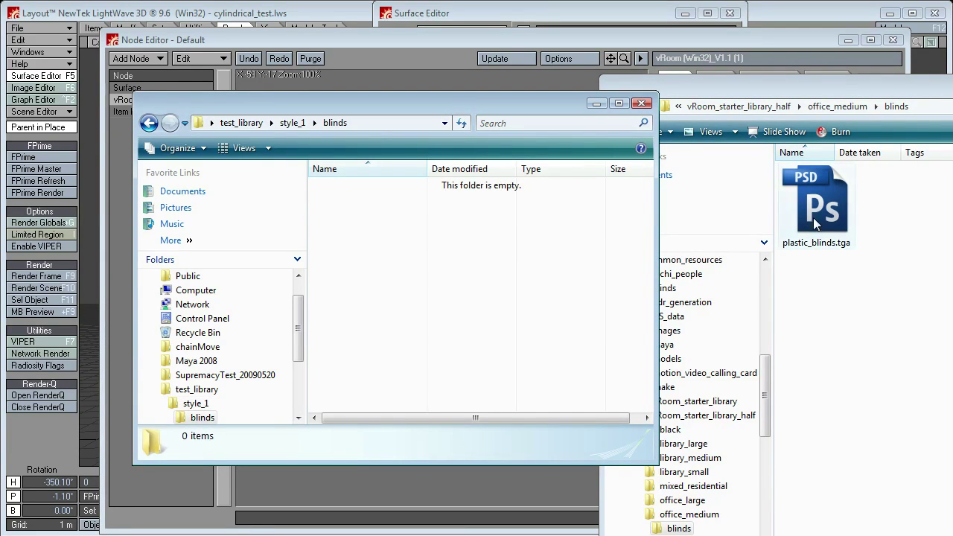
Copy plastic_blinds.tga into the new blinds folder and close the starter library window.
right_drag(812, 217, 411, 256)
click(454, 308)
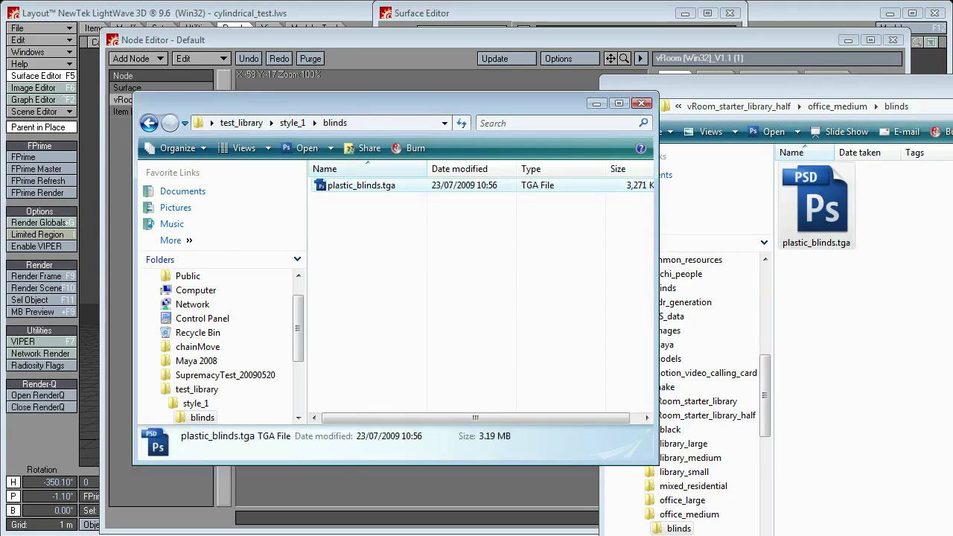
drag(878, 85, 777, 90)
key(alt+F4)
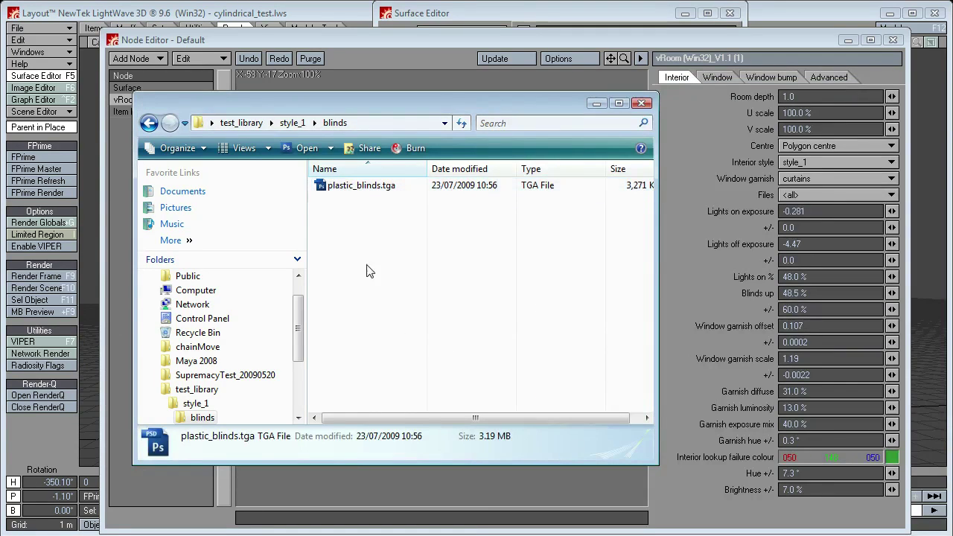
Close the style library window and review vRoom's Advanced settings before returning to Interior.
click(366, 268)
key(alt+F4)
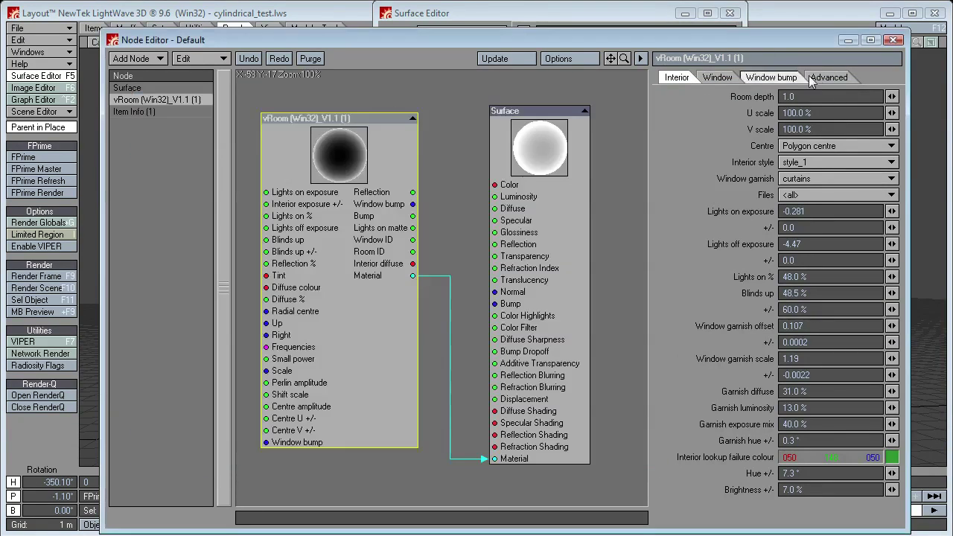
click(819, 77)
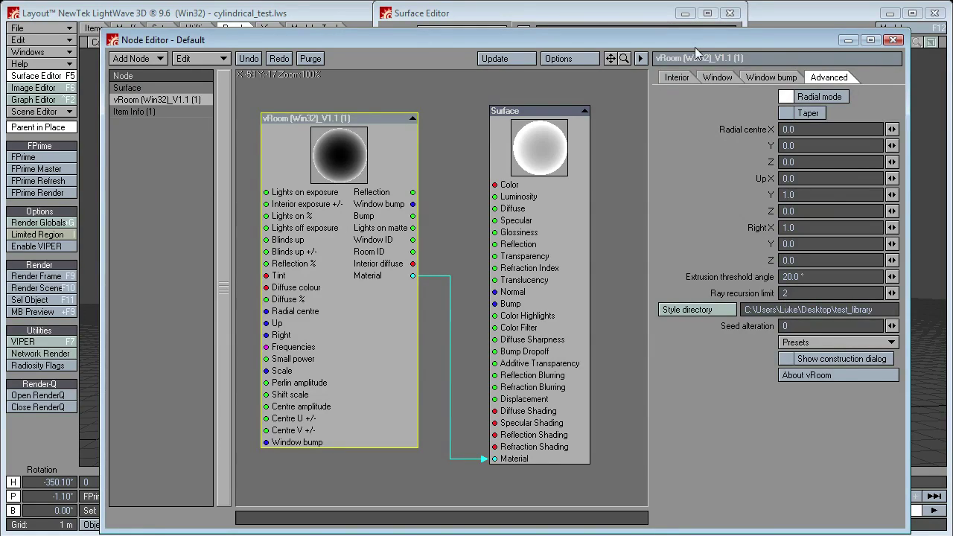
click(679, 78)
Set Window garnish to blinds with Files at <all>, then start a frame render.
click(807, 178)
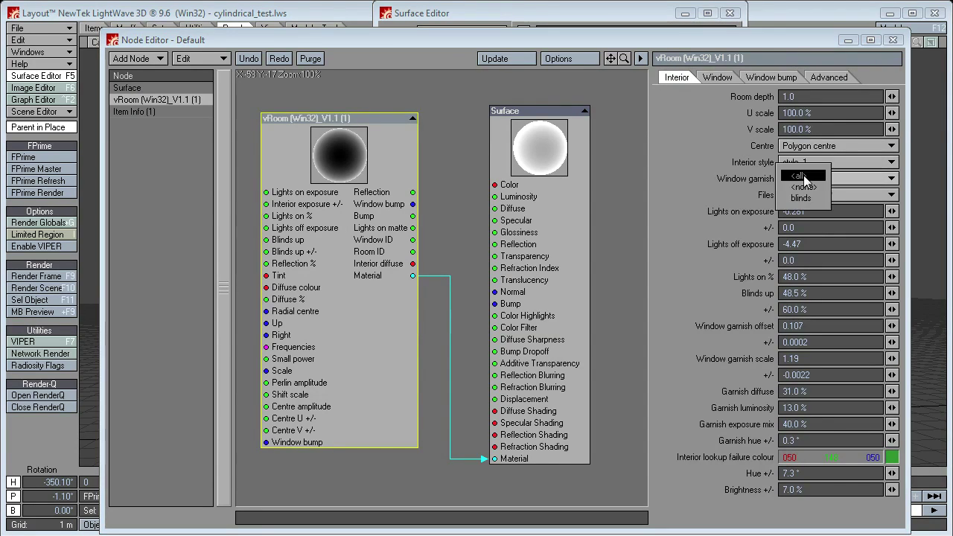
click(806, 199)
click(801, 195)
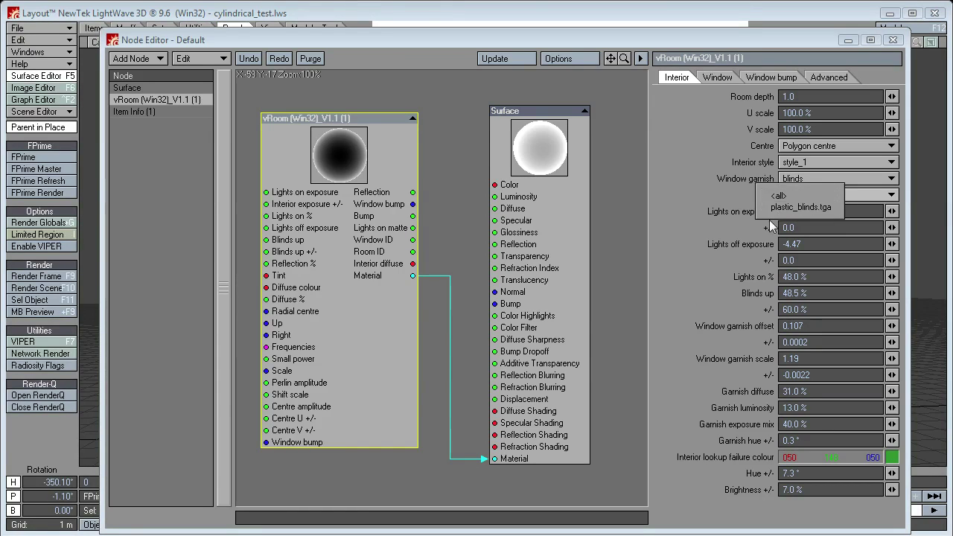
click(778, 196)
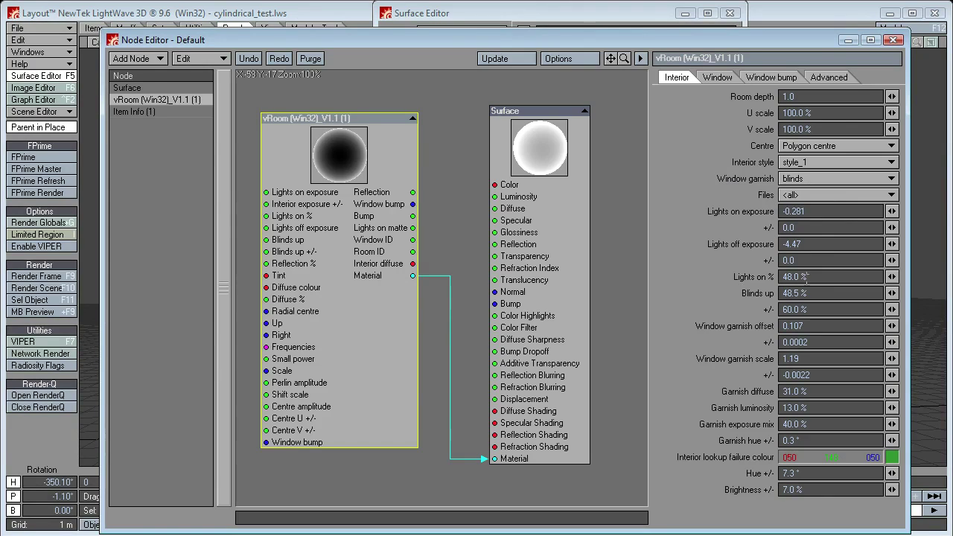
drag(820, 293, 778, 298)
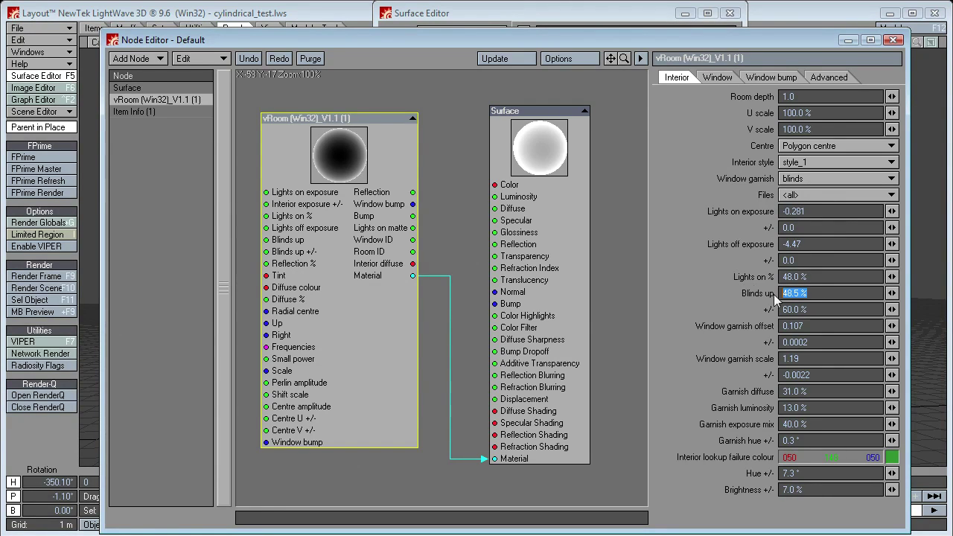
click(36, 276)
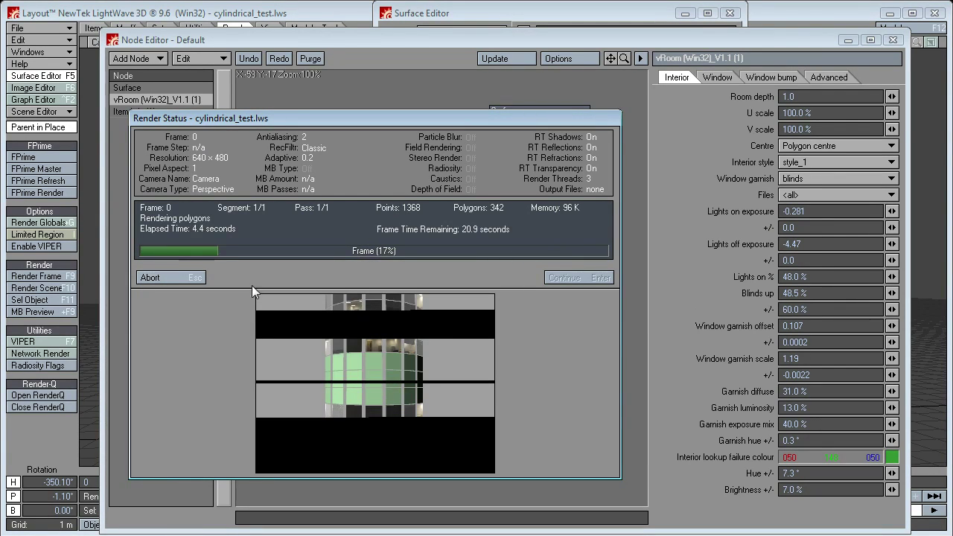
Abort the frame render, preview the blinded windows in an enlarged FPrime window, then close it.
click(178, 277)
click(34, 158)
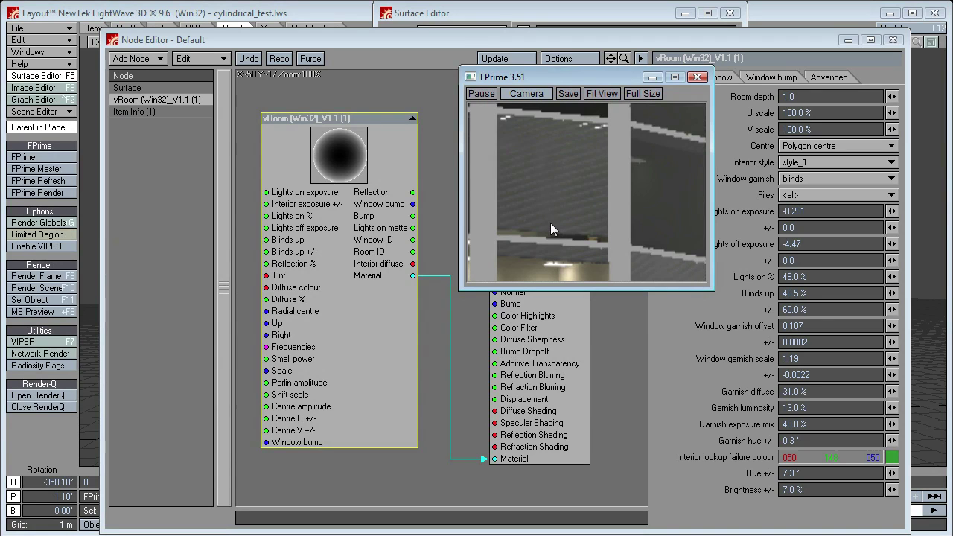
drag(575, 71, 314, 90)
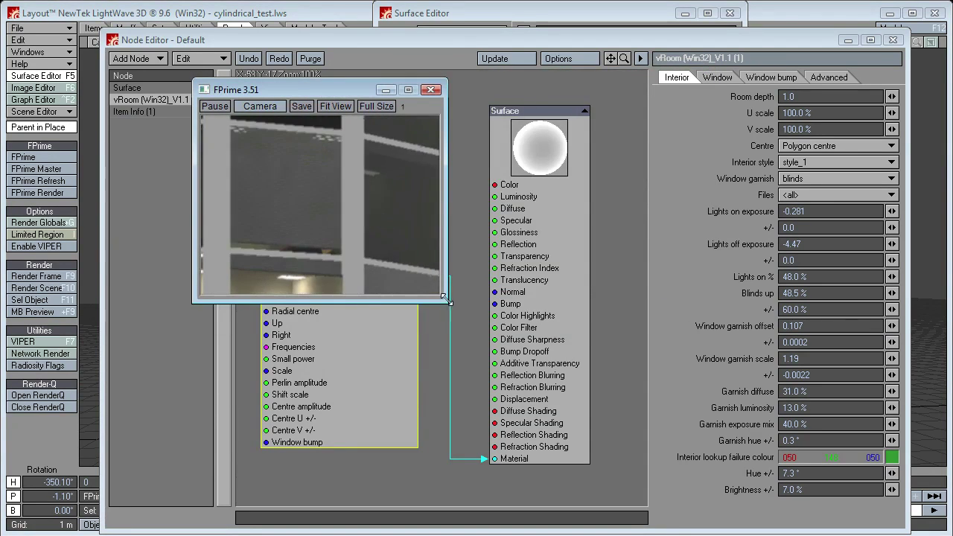
drag(436, 318, 603, 462)
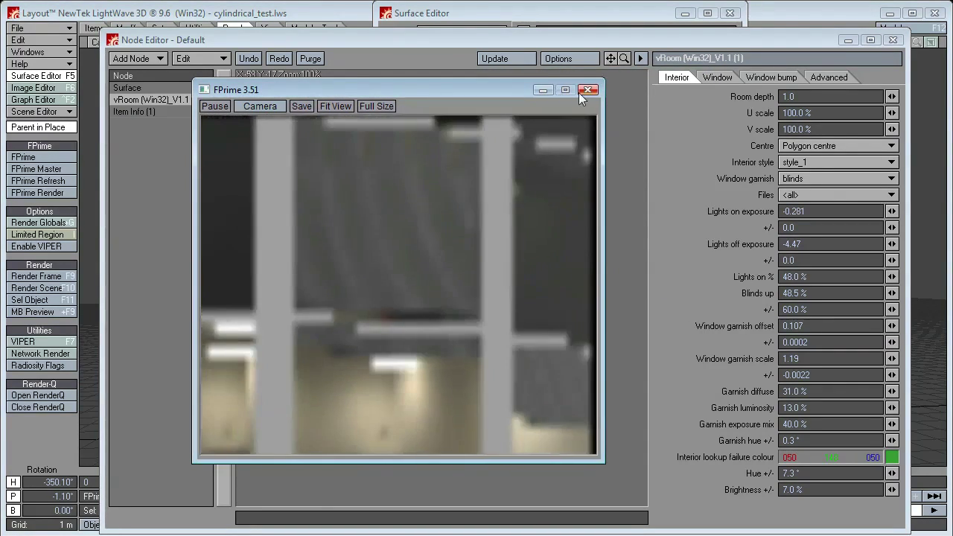
click(585, 91)
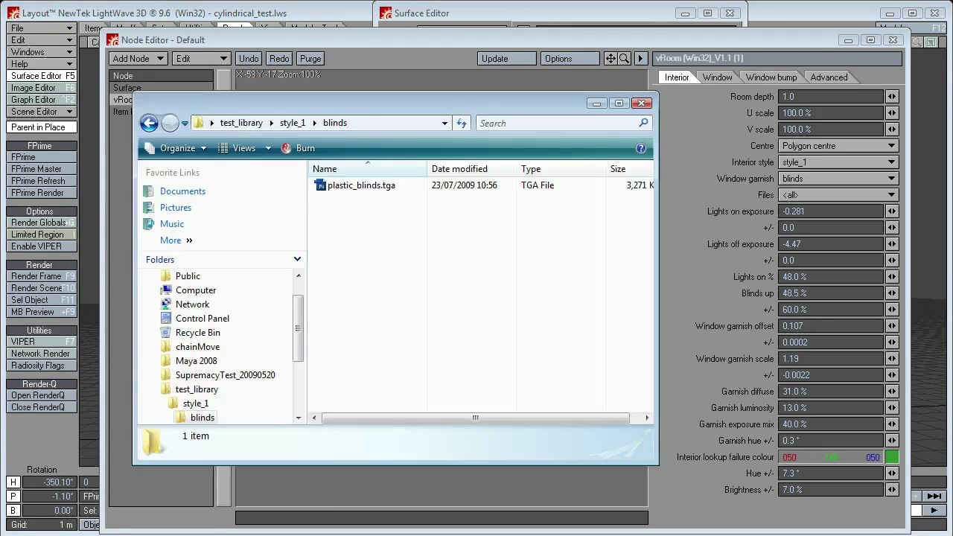